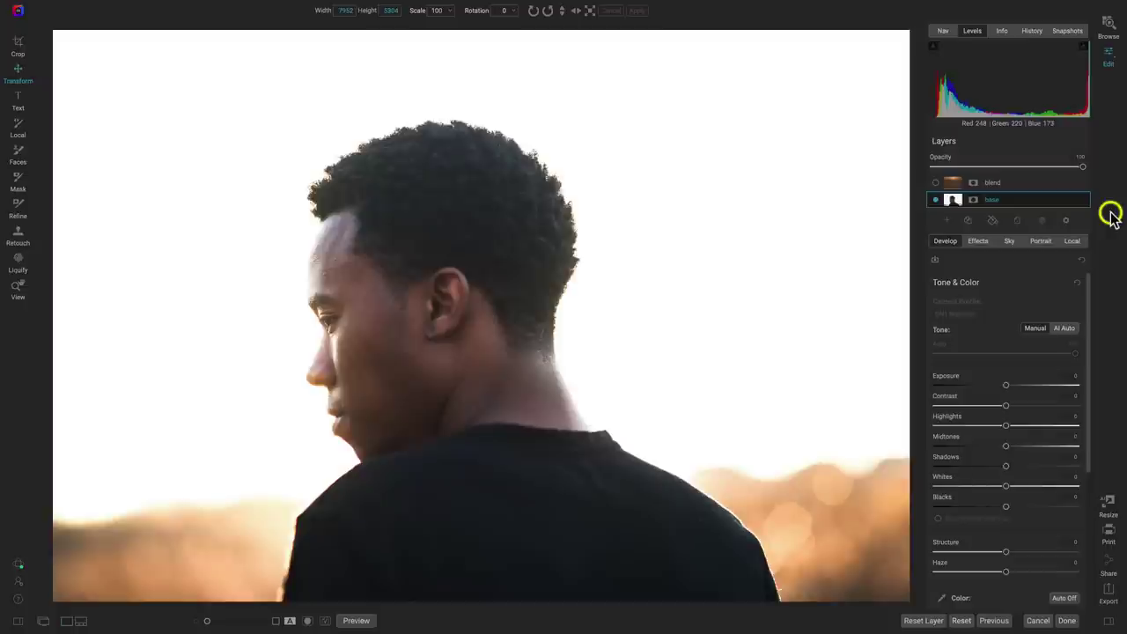
- Show the desert sunset layer named blend above the portrait and set its blending mode to Screen
click(939, 183)
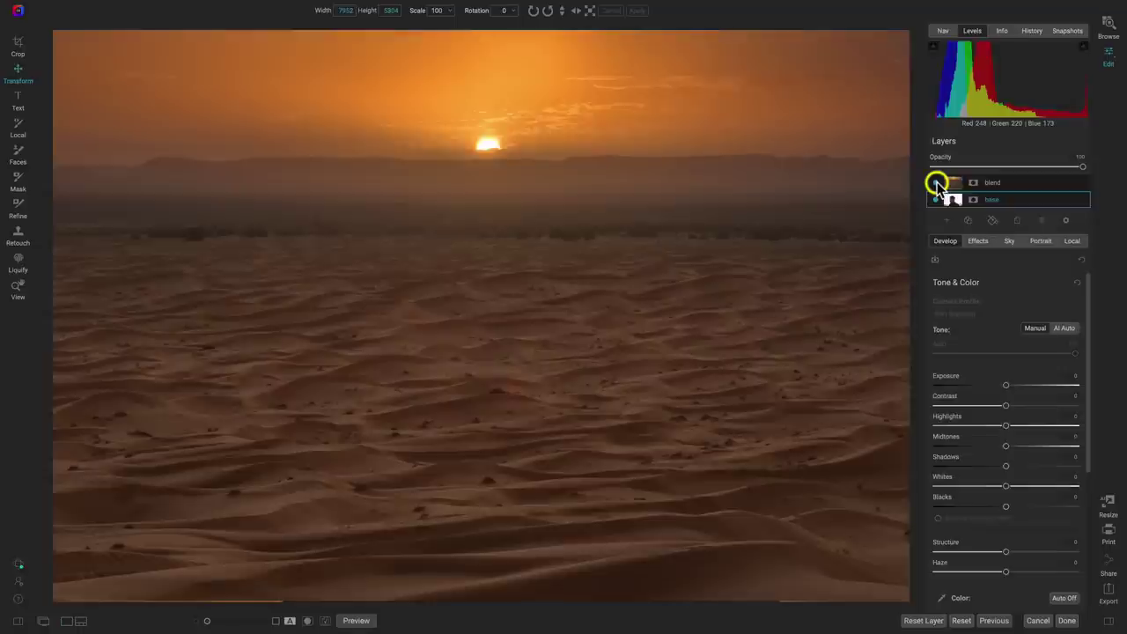
click(1001, 185)
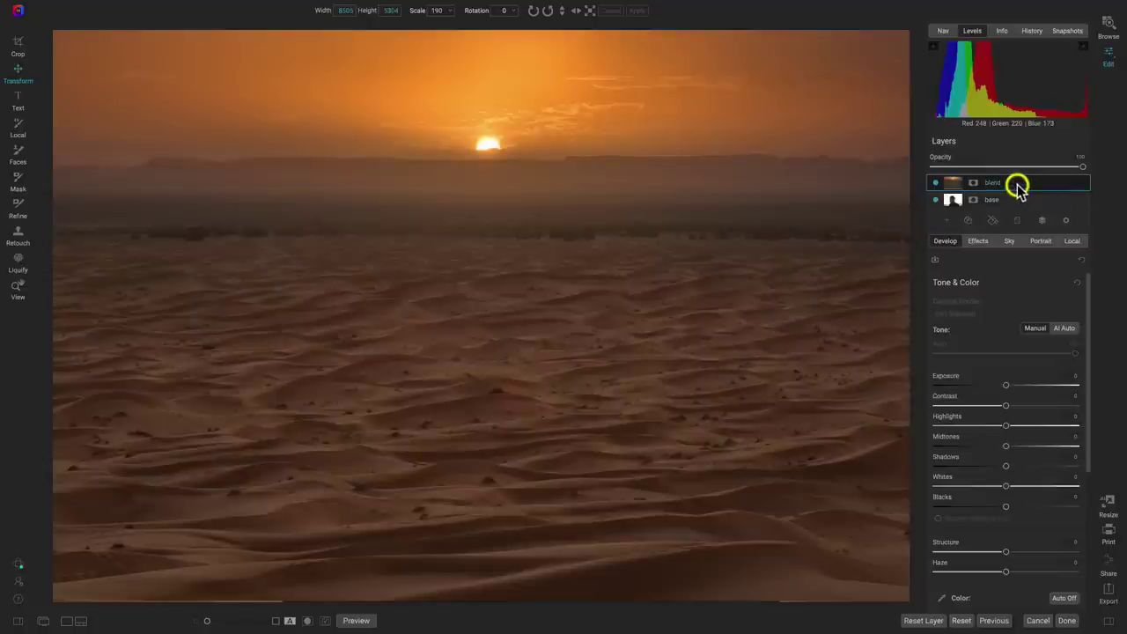
double_click(991, 185)
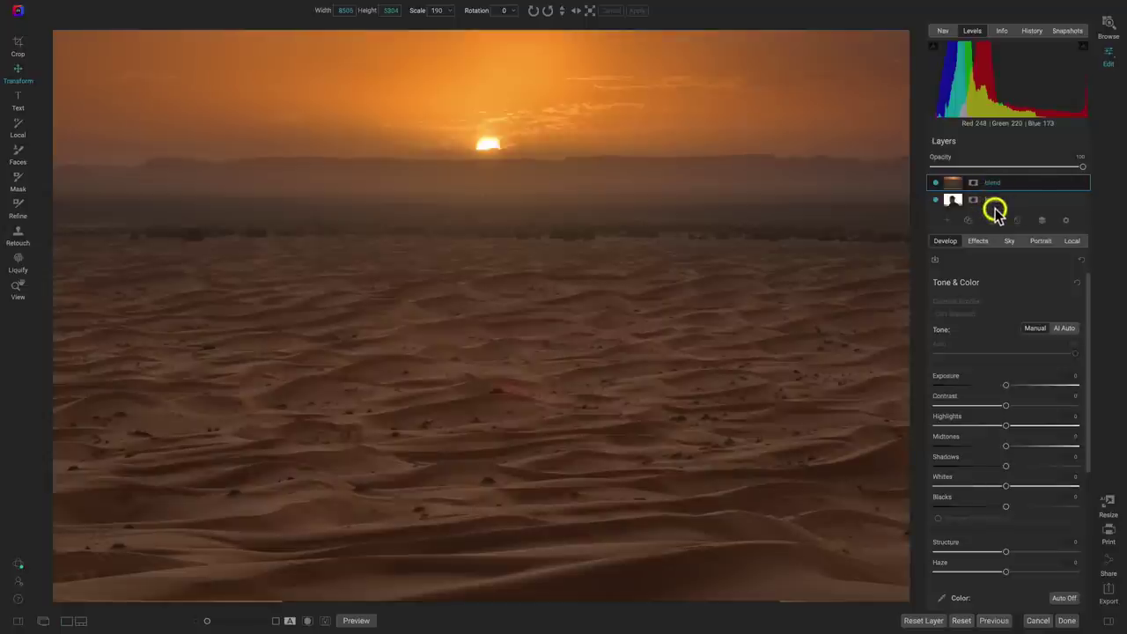
key(Return)
click(1066, 220)
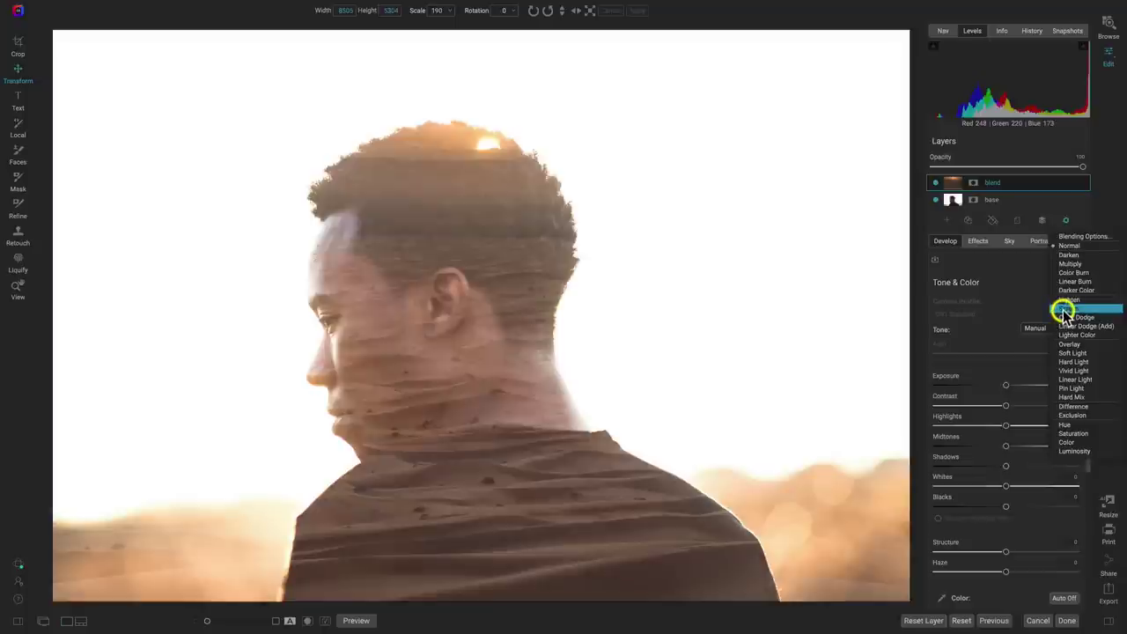
click(1065, 310)
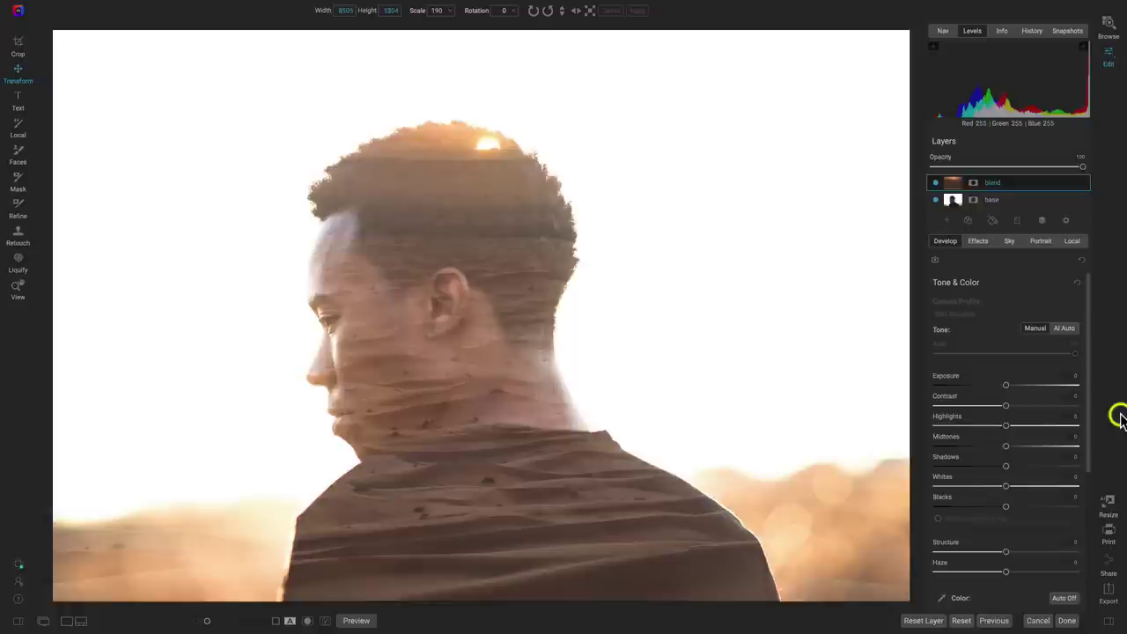
- Compare the desert layer in Normal blending mode with Screen, ending on Screen
click(1065, 220)
click(1057, 245)
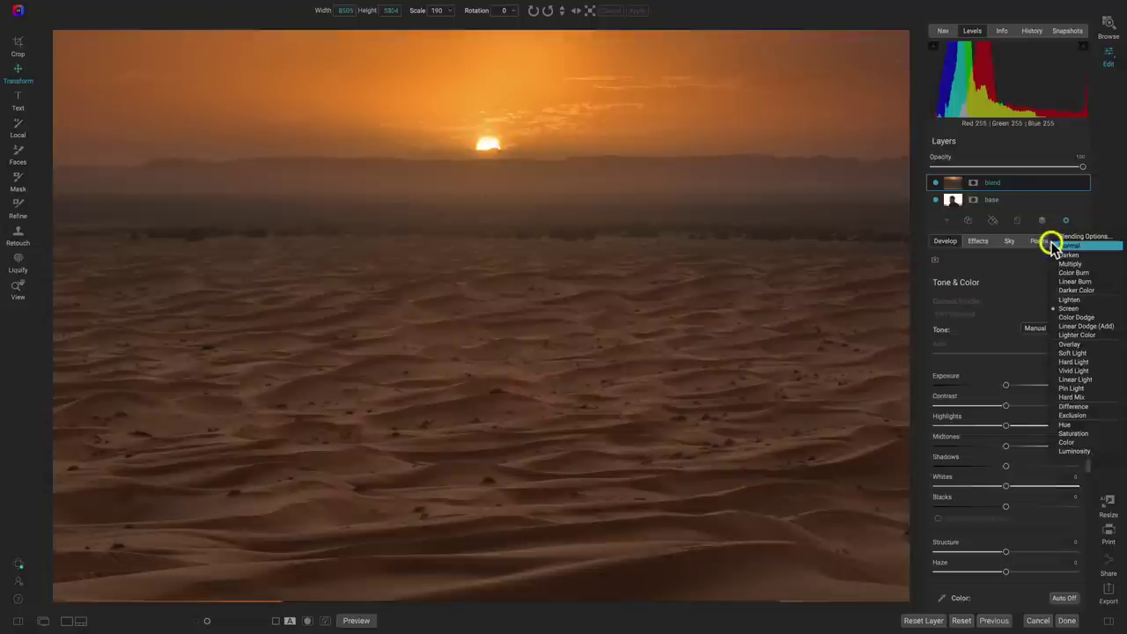
click(1066, 221)
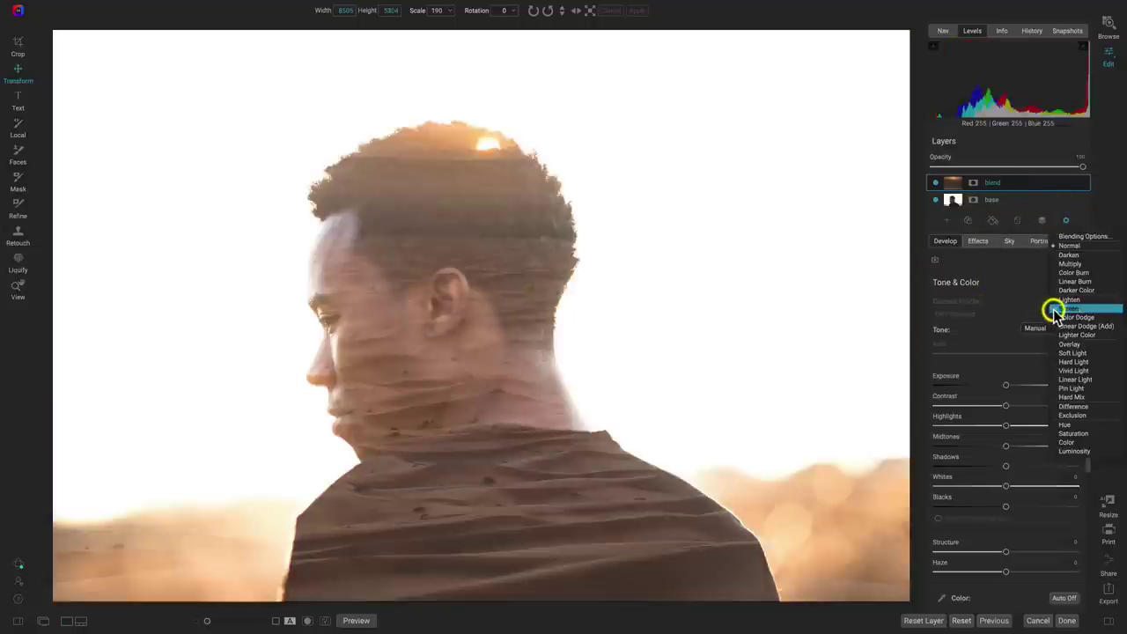
click(1054, 309)
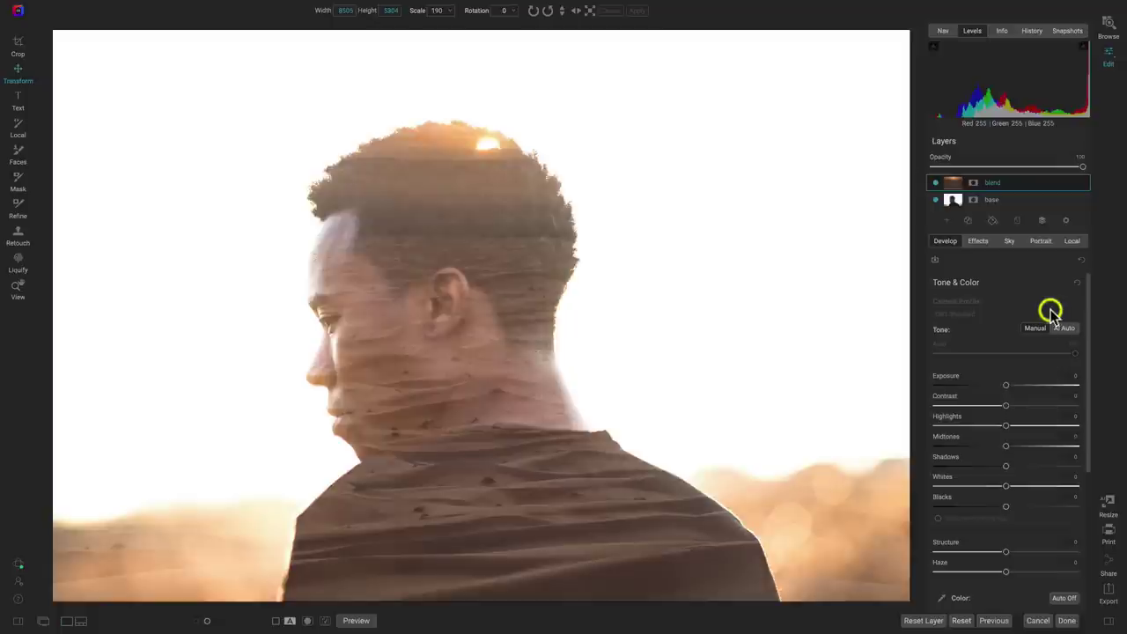
drag(1008, 408, 1026, 450)
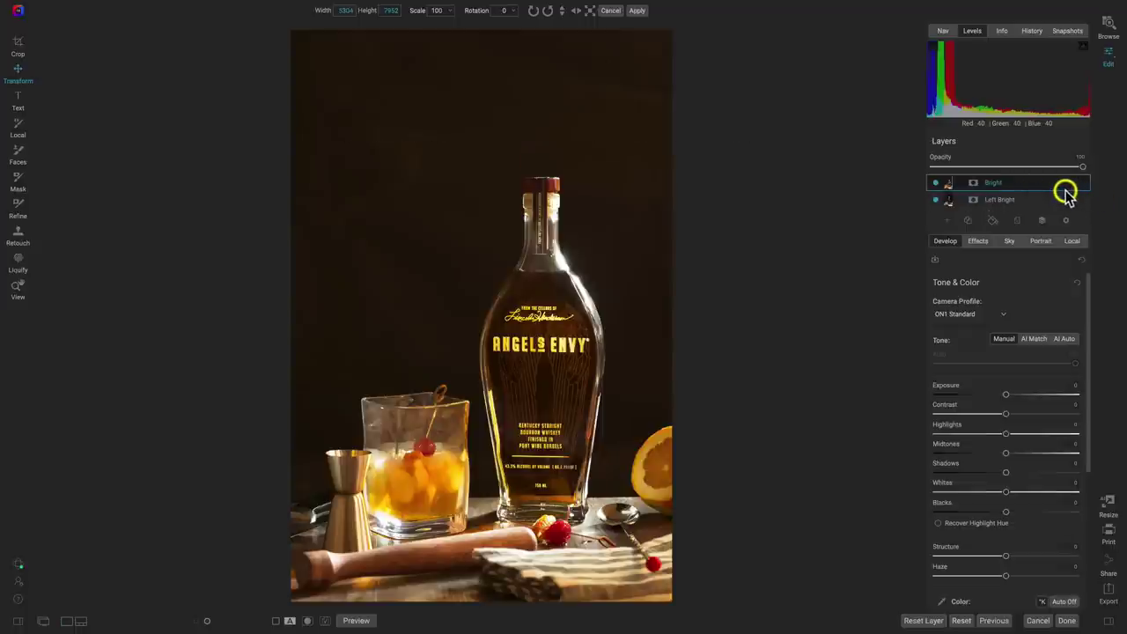
- Toggle the Bright layer's visibility to compare the two bottle exposures, leaving the layer shown
click(936, 184)
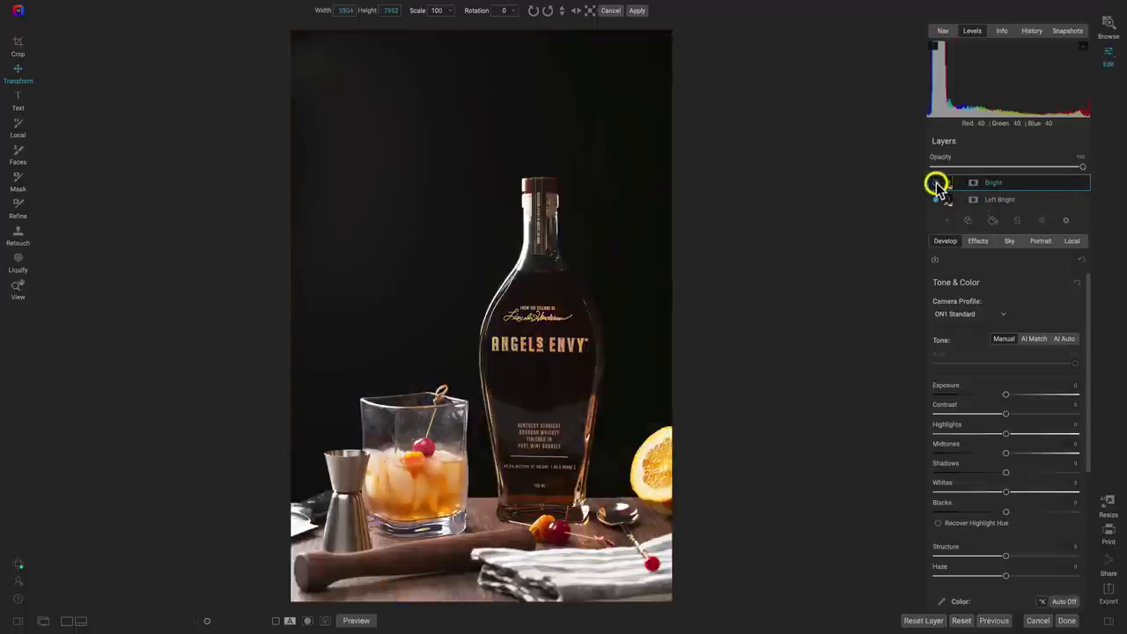
click(936, 184)
click(936, 184)
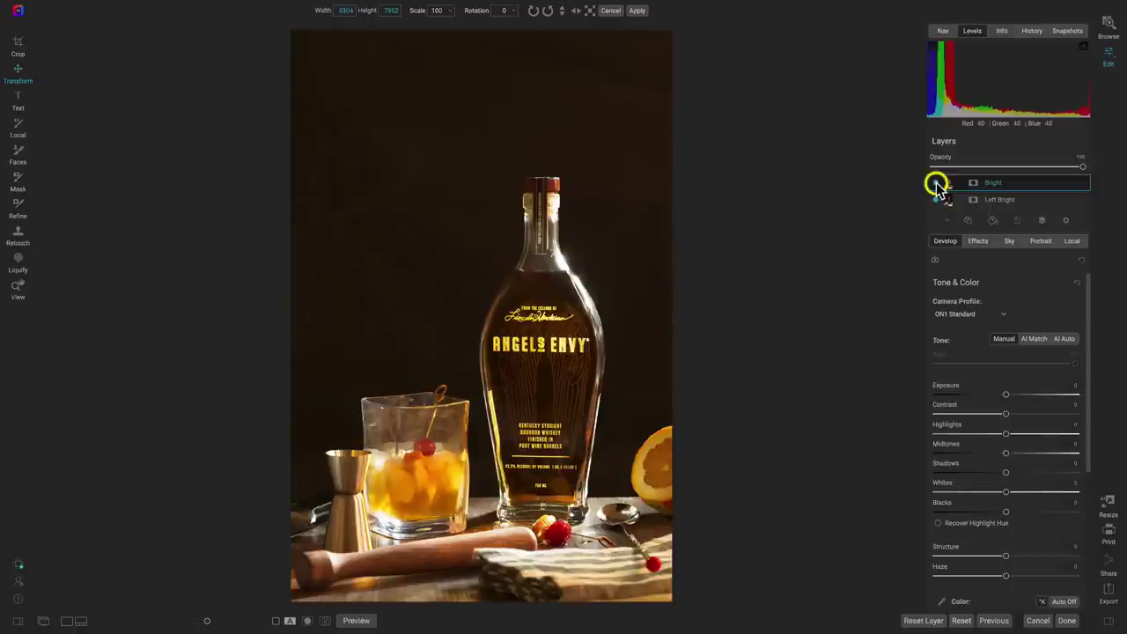
click(937, 184)
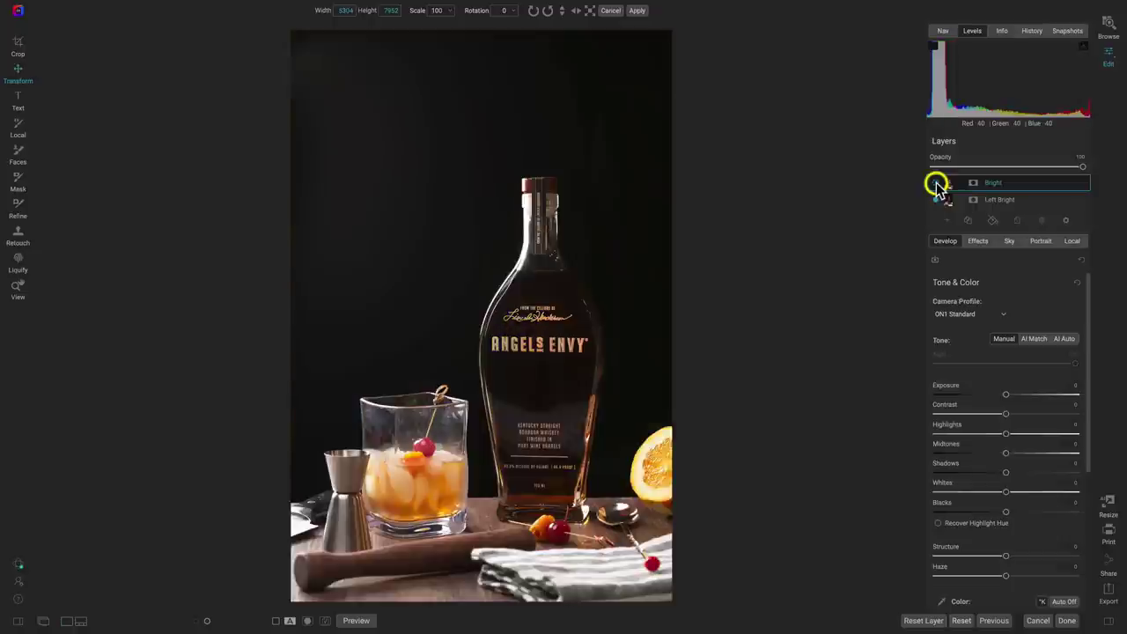
click(936, 185)
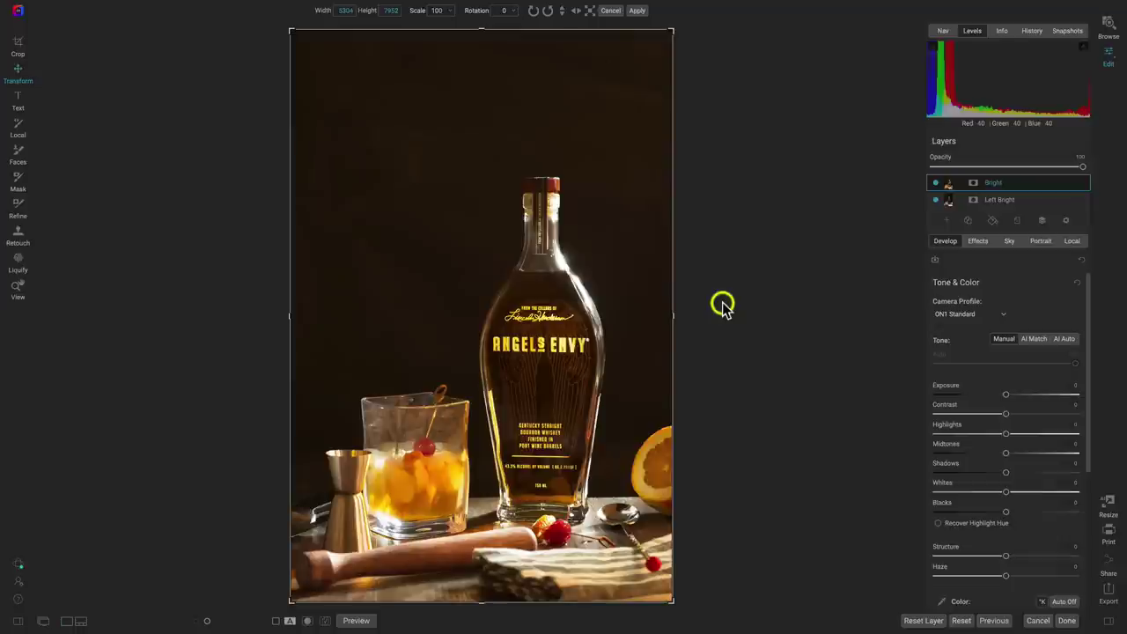
- Rename the Left Bright layer as Bottom and the Bright layer as Top
key(z)
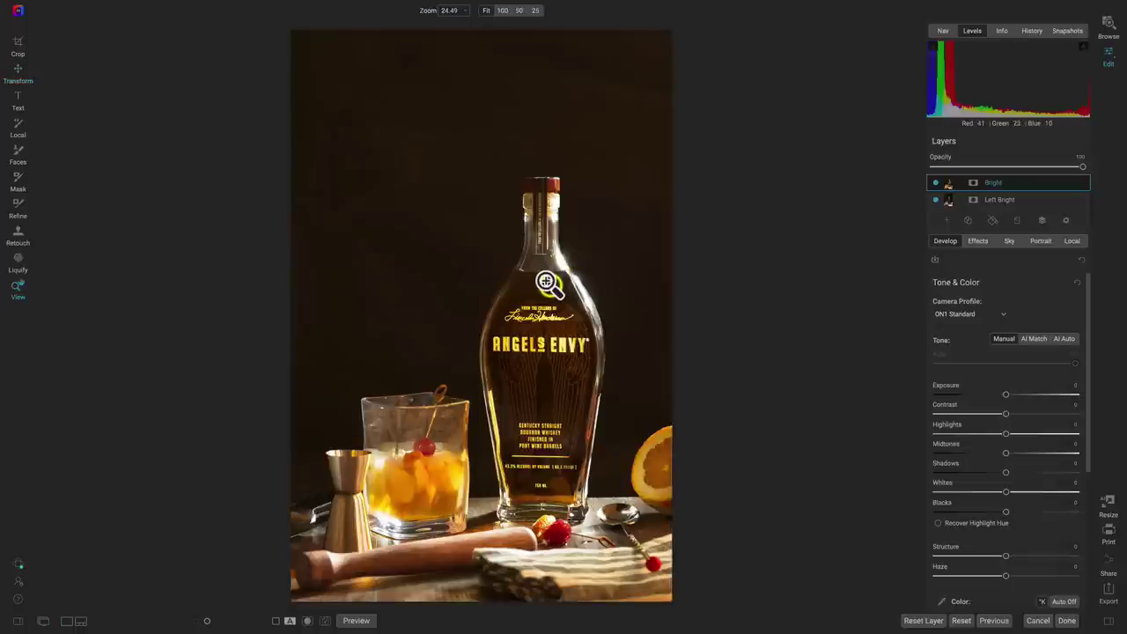
click(546, 282)
scroll(519, 456, up, 2)
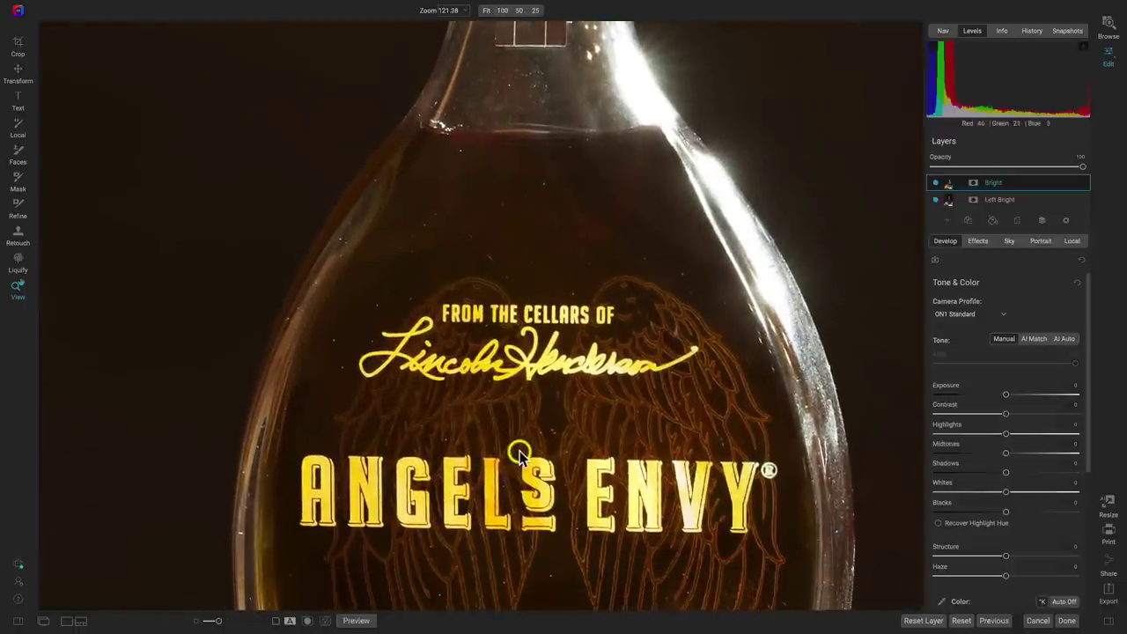
double_click(1005, 198)
text(Bottom)
key(Return)
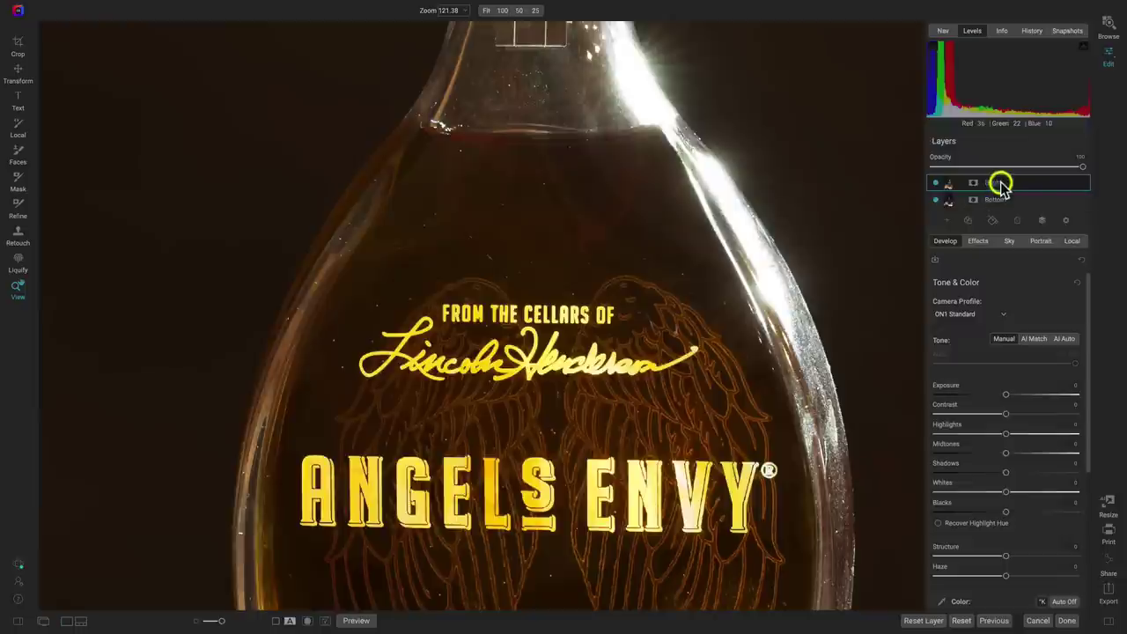
text(Top)
key(Return)
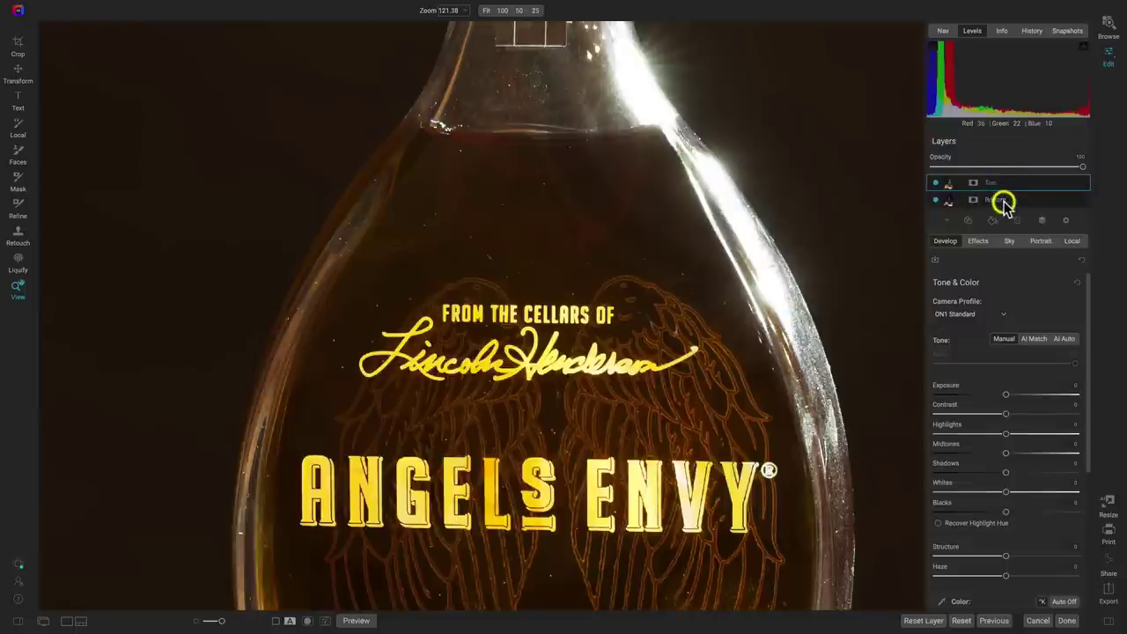
- Set the Top layer's blending mode to Difference and move the layer until the bottle's label text lines up with the Bottom layer
click(1066, 221)
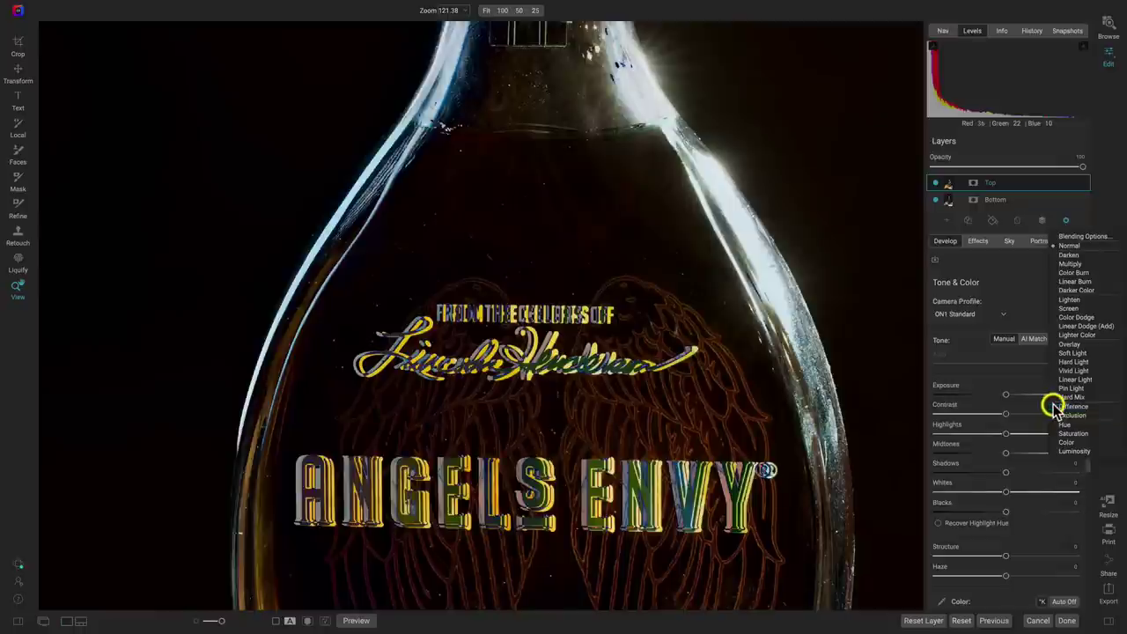
click(1054, 406)
key(v)
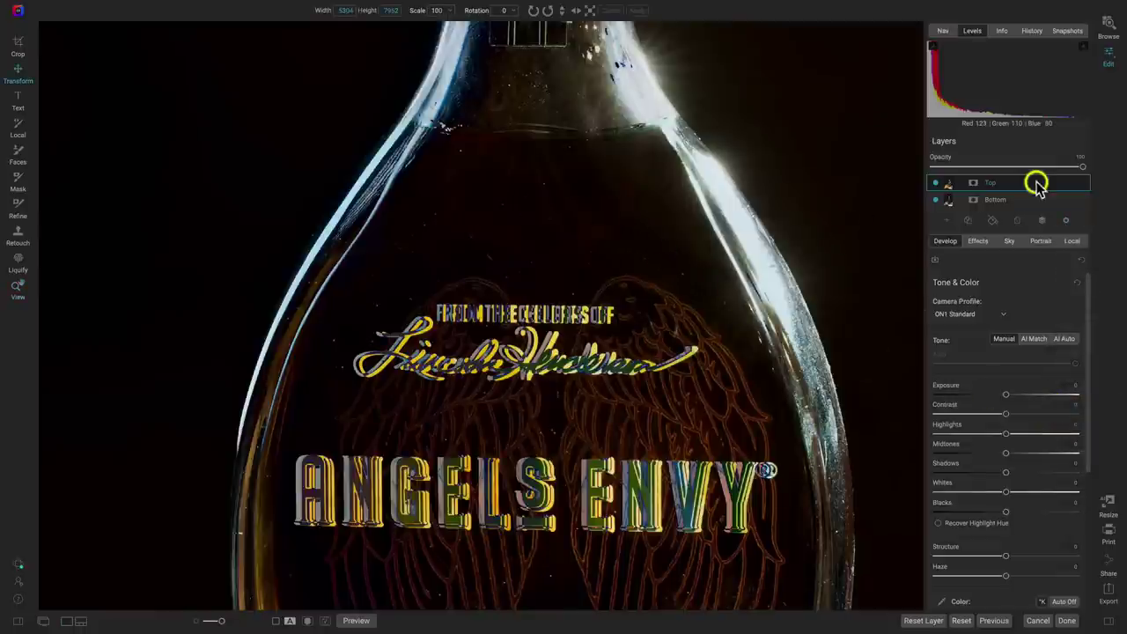
mouse_move(666, 332)
mouse_down()
mouse_move(652, 310)
mouse_move(665, 306)
mouse_move(660, 339)
mouse_move(658, 326)
mouse_up()
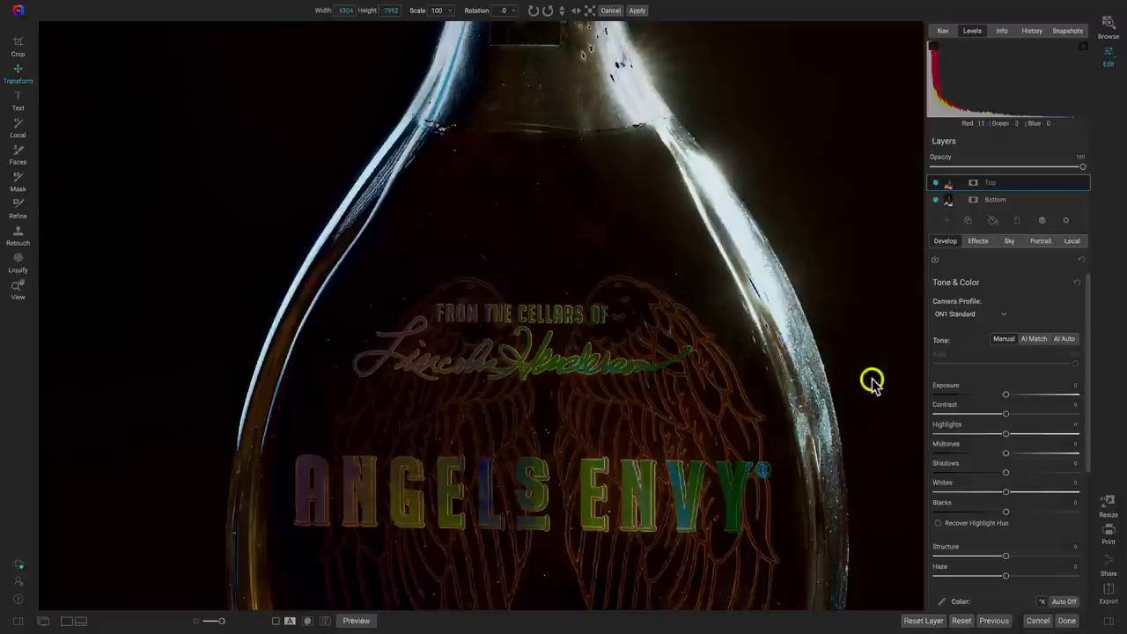
- Return the Top layer's blending mode to Normal and toggle its visibility to check the bottle alignment
click(1067, 222)
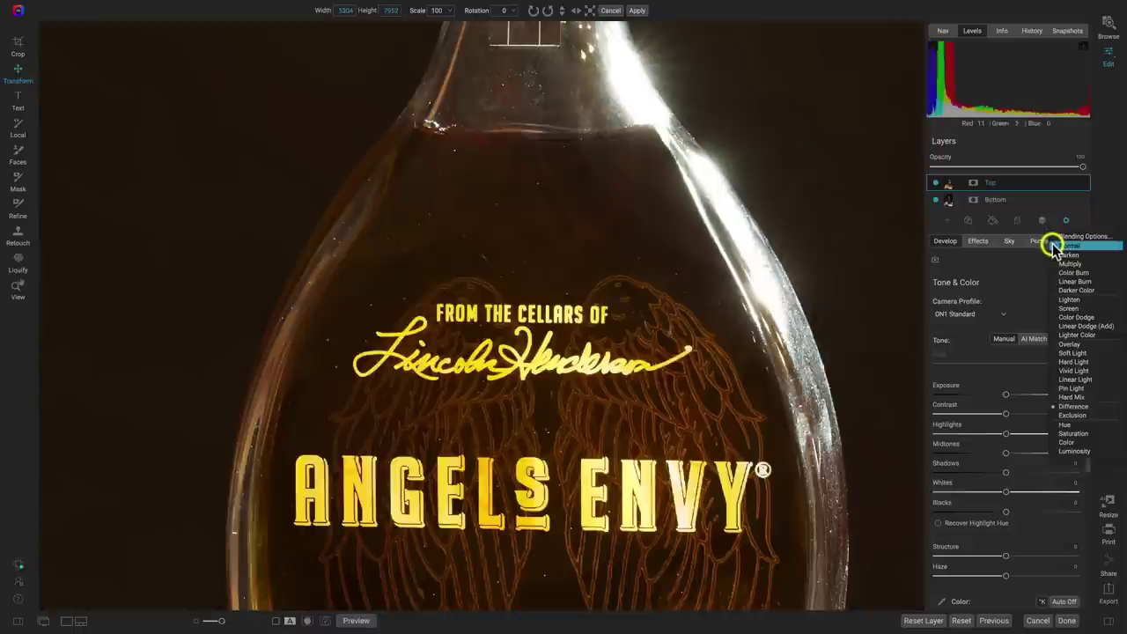
click(1057, 245)
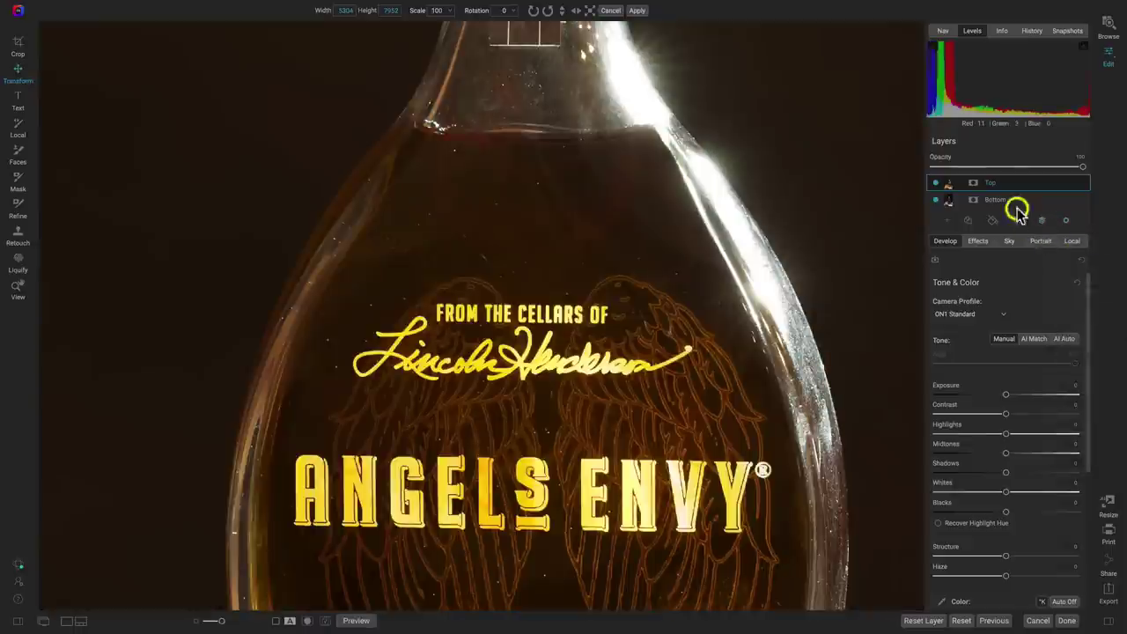
click(936, 183)
click(936, 183)
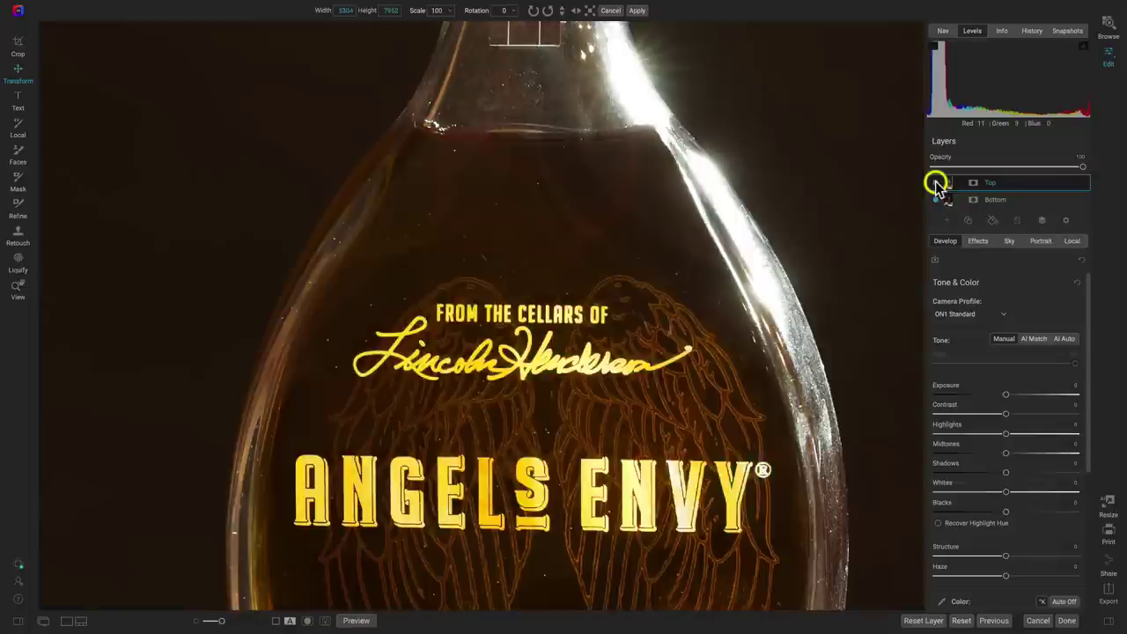
click(936, 183)
click(936, 183)
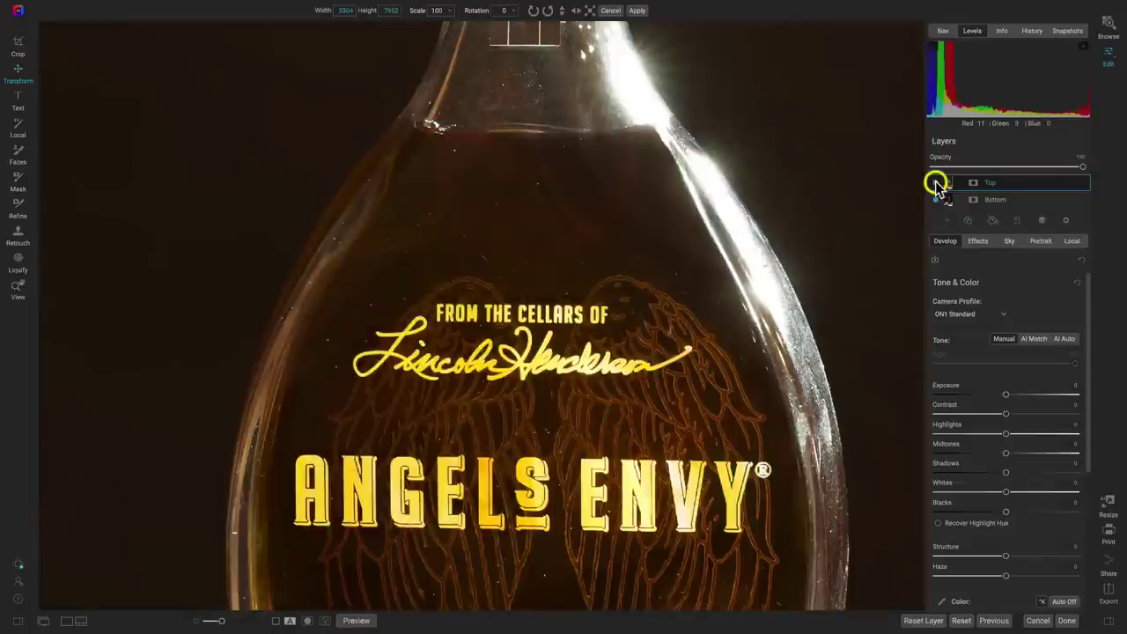
click(936, 183)
click(936, 183)
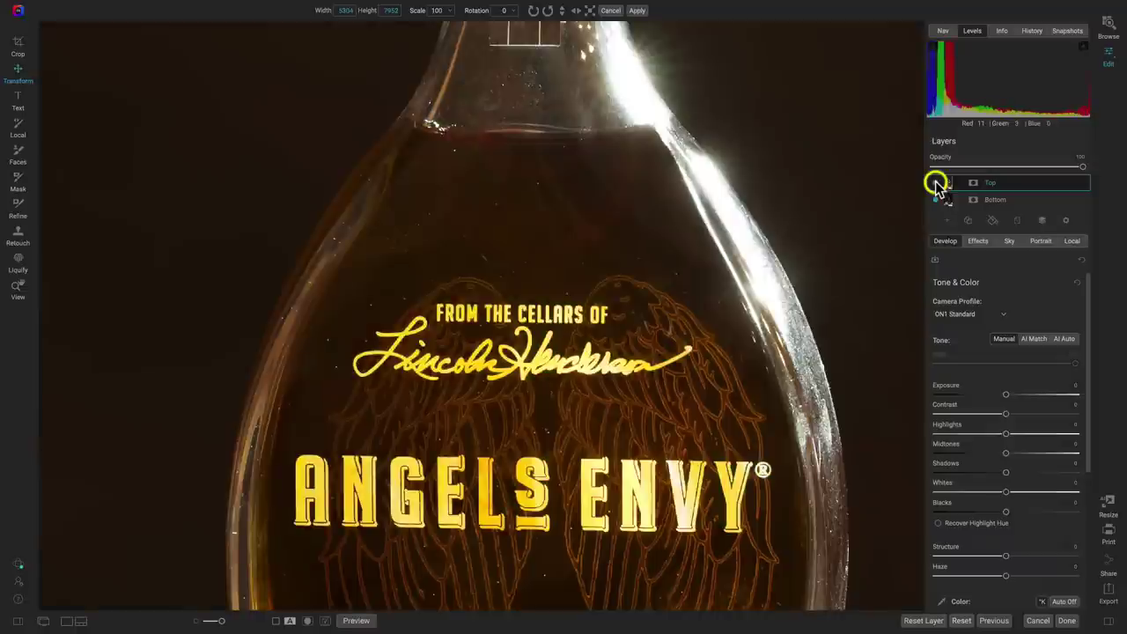
key(z)
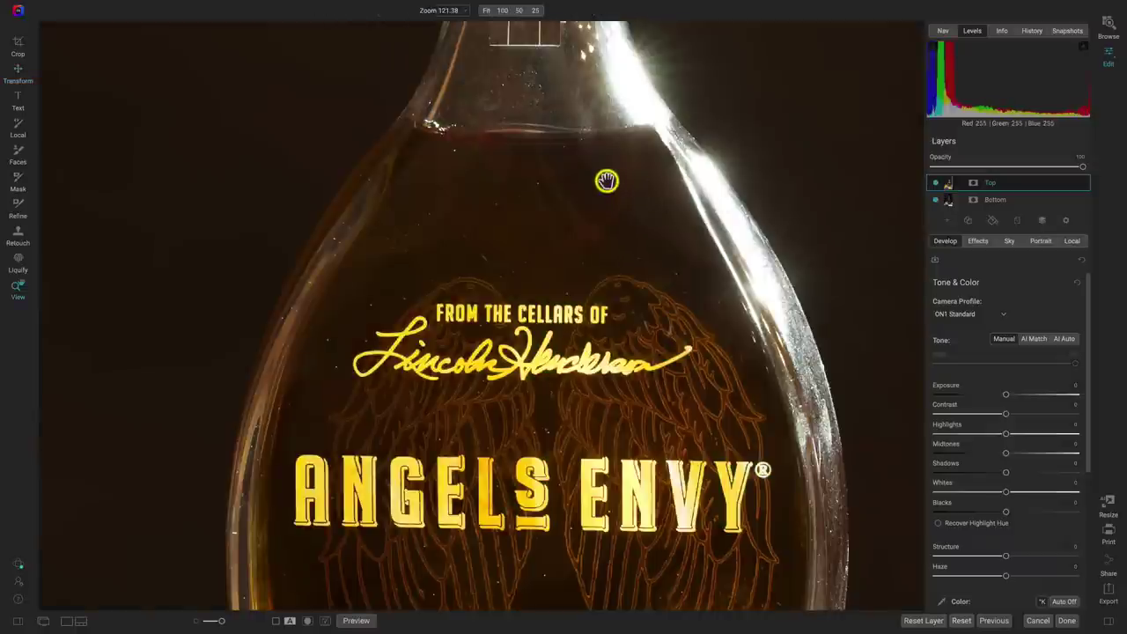
key(ctrl+0)
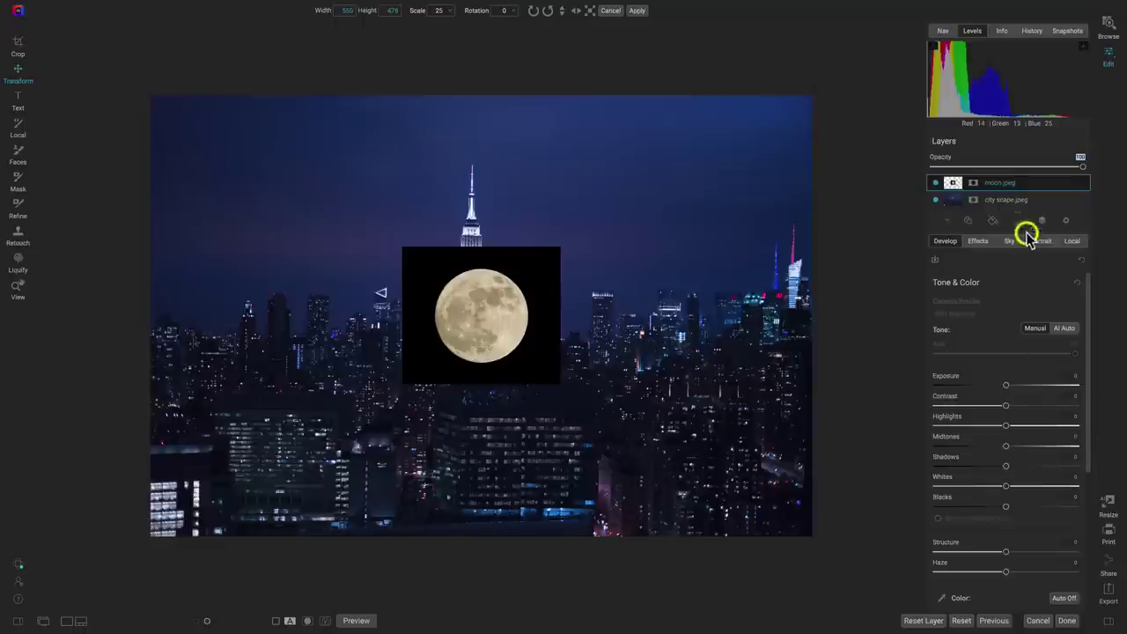
- Move the moon layer into the sky in the photo's upper left and set its blending mode to Lighten
click(935, 183)
click(935, 183)
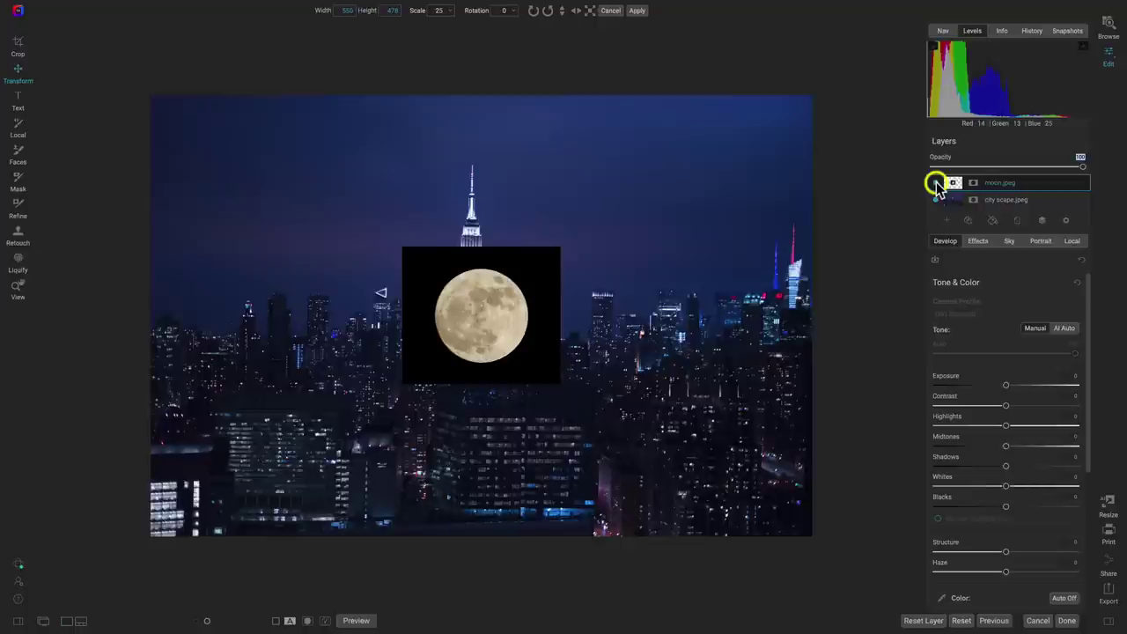
drag(499, 297, 307, 158)
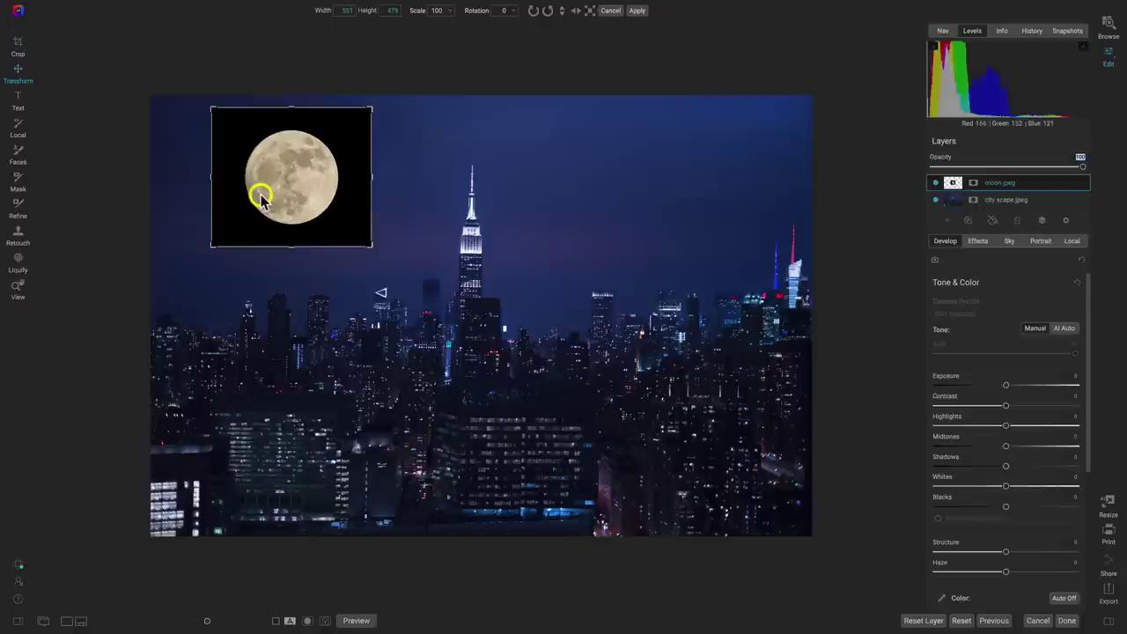
click(1065, 221)
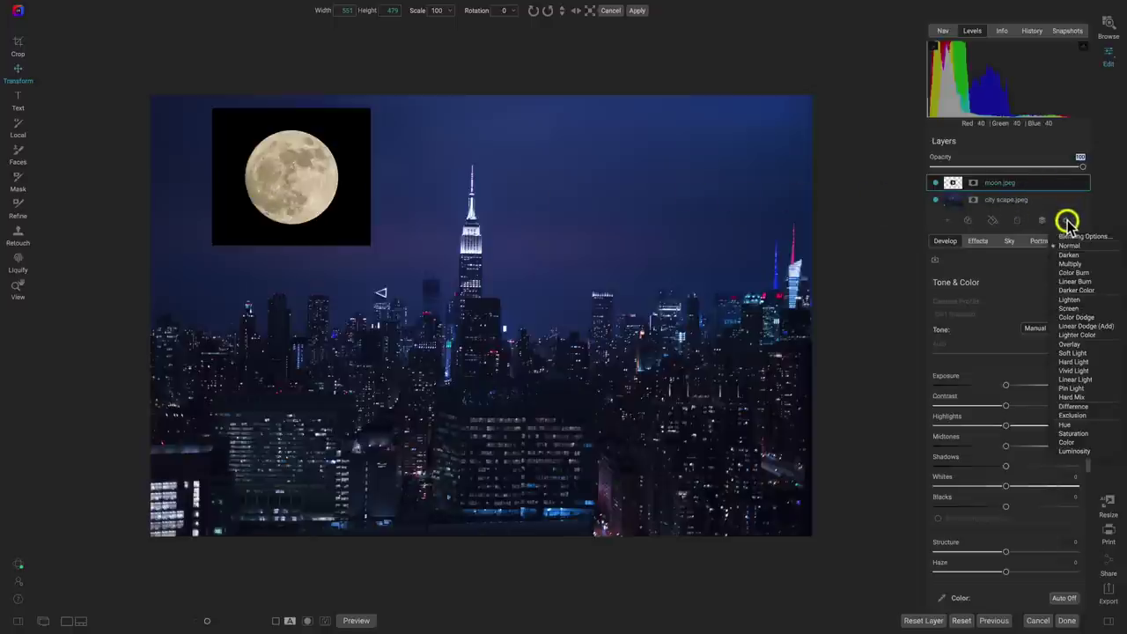
click(1056, 300)
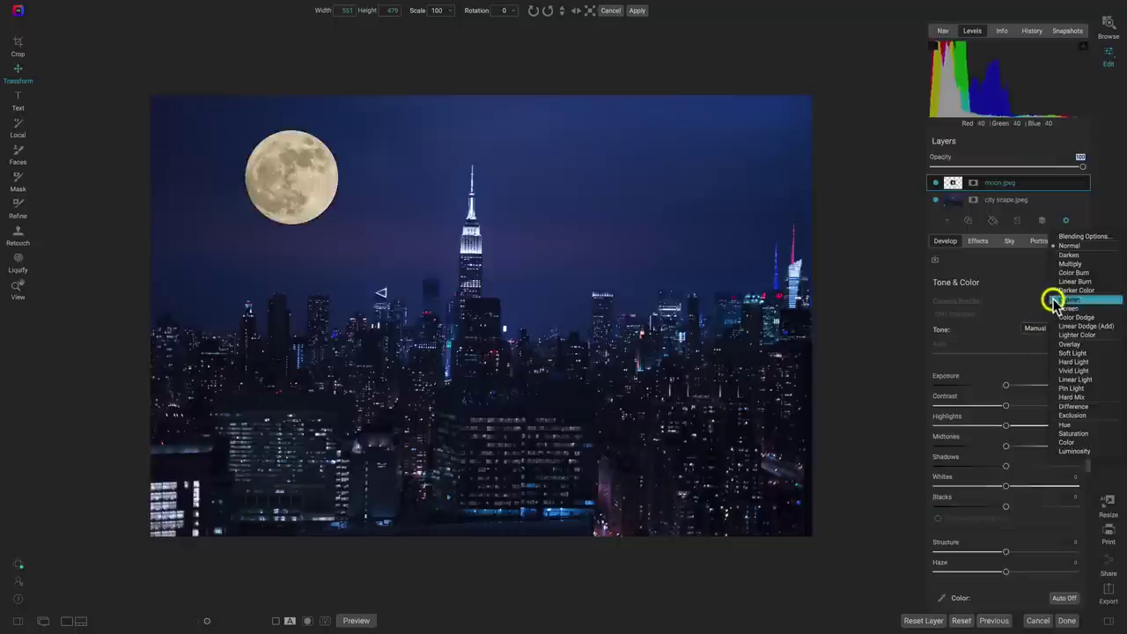
mouse_move(259, 105)
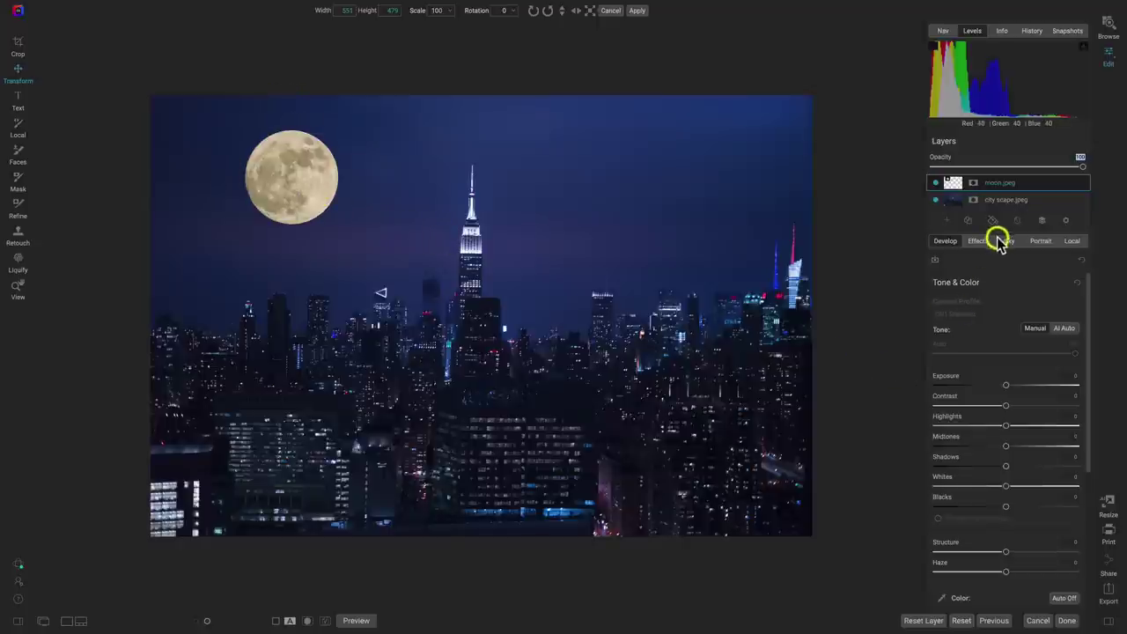
- Compare the moon layer in Normal blending mode with Lighten, ending on Lighten
click(1064, 221)
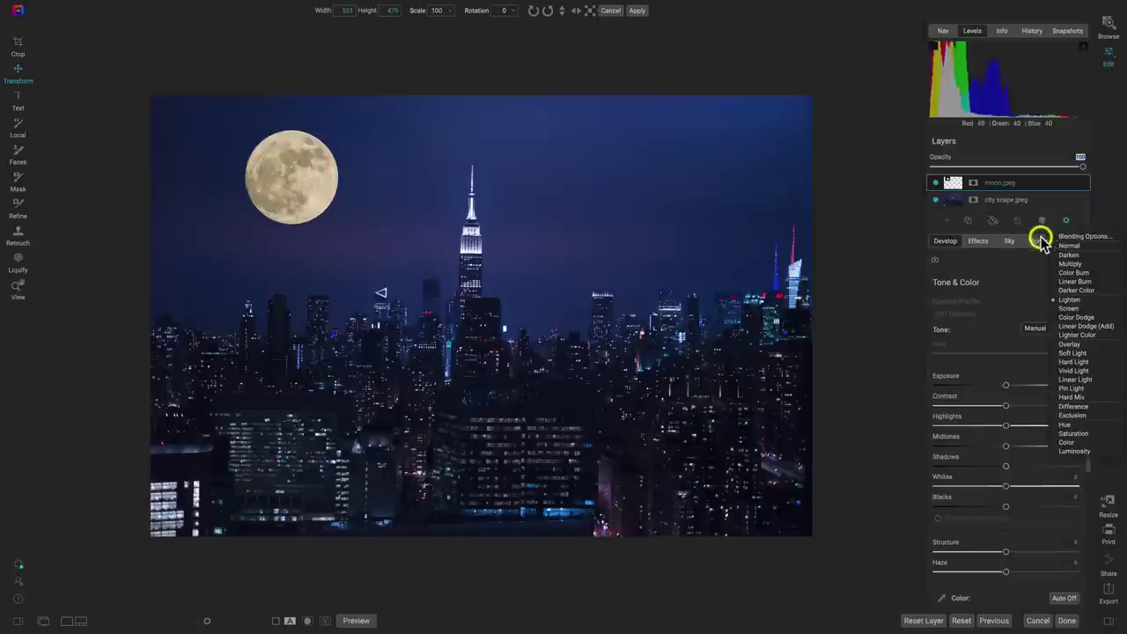
click(1057, 244)
click(1066, 222)
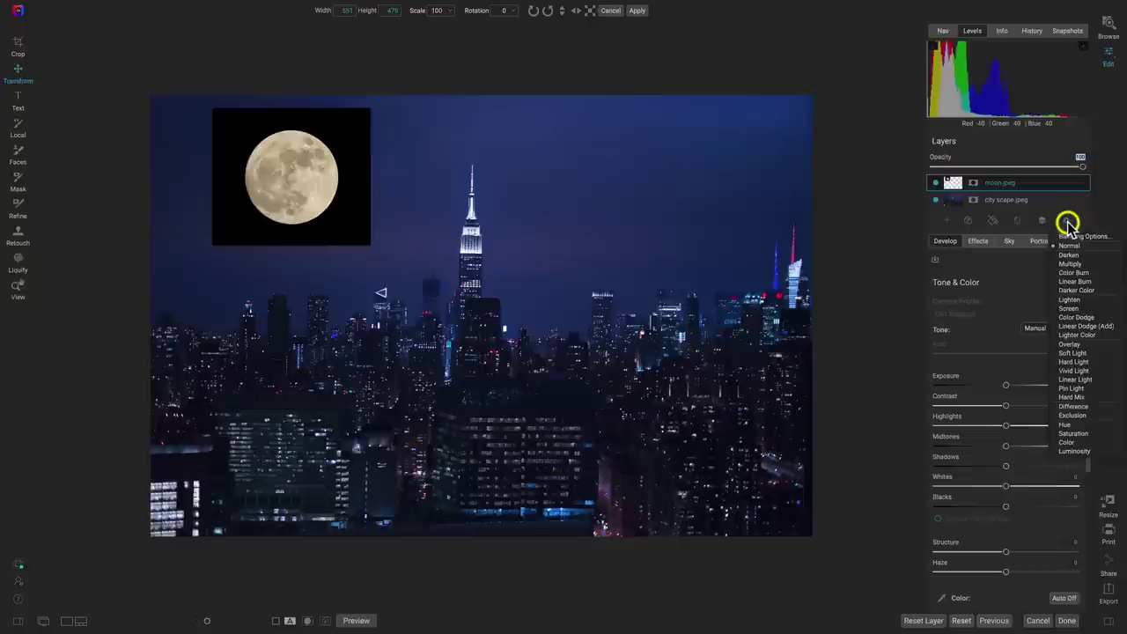
click(1061, 300)
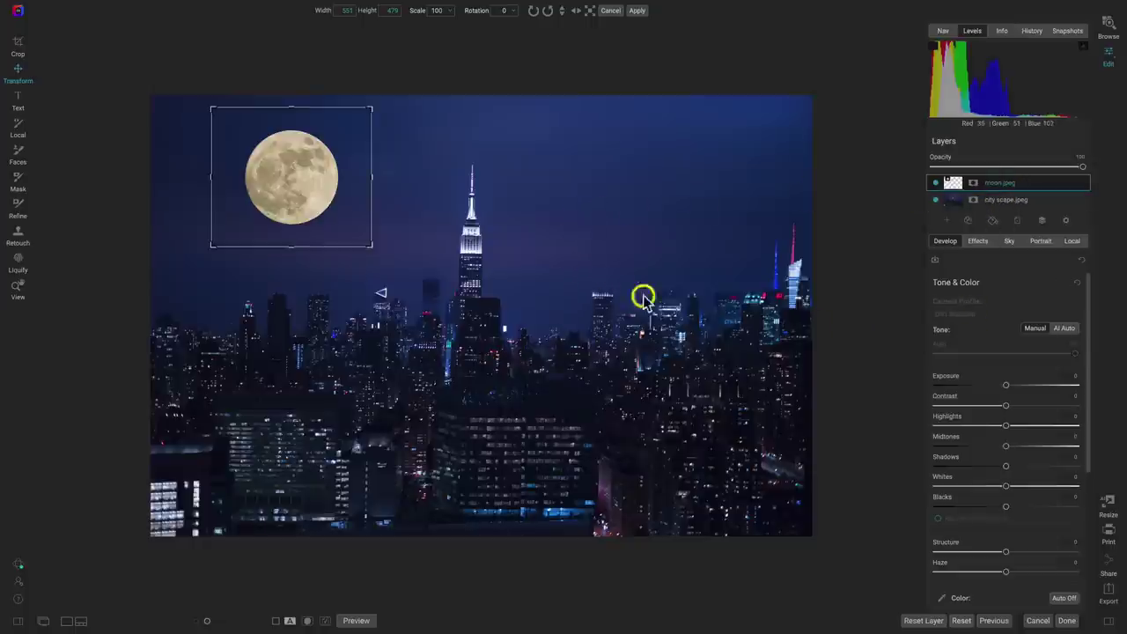
- Cool the moon layer's color temperature to give the moon a blue-green tint matching the night cityscape
scroll(992, 348, down, 6)
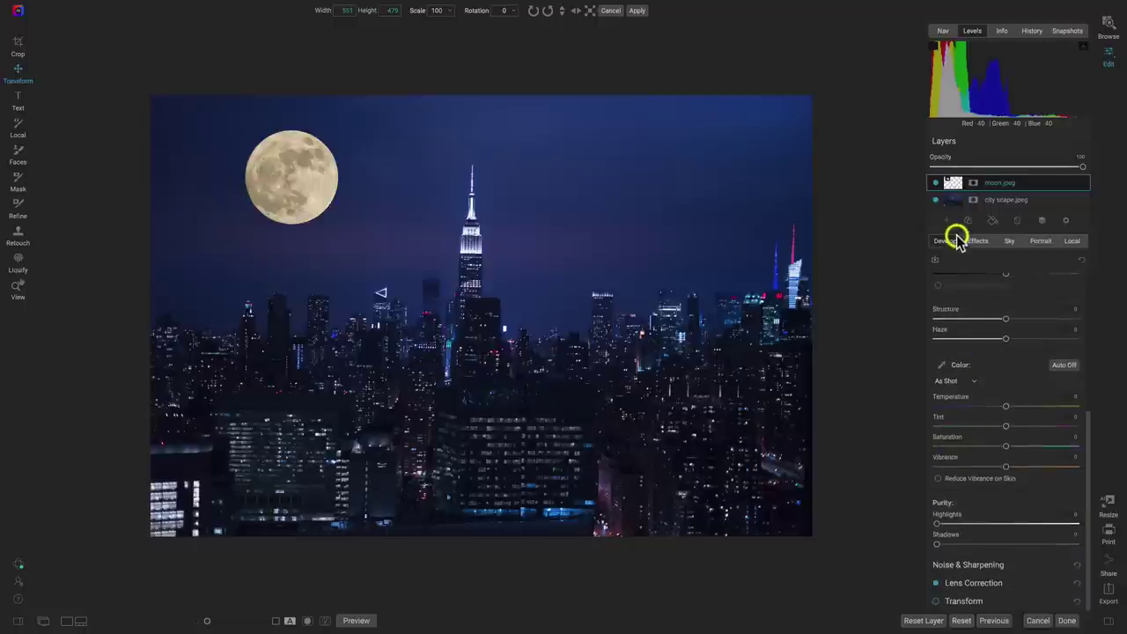
drag(1006, 407, 953, 402)
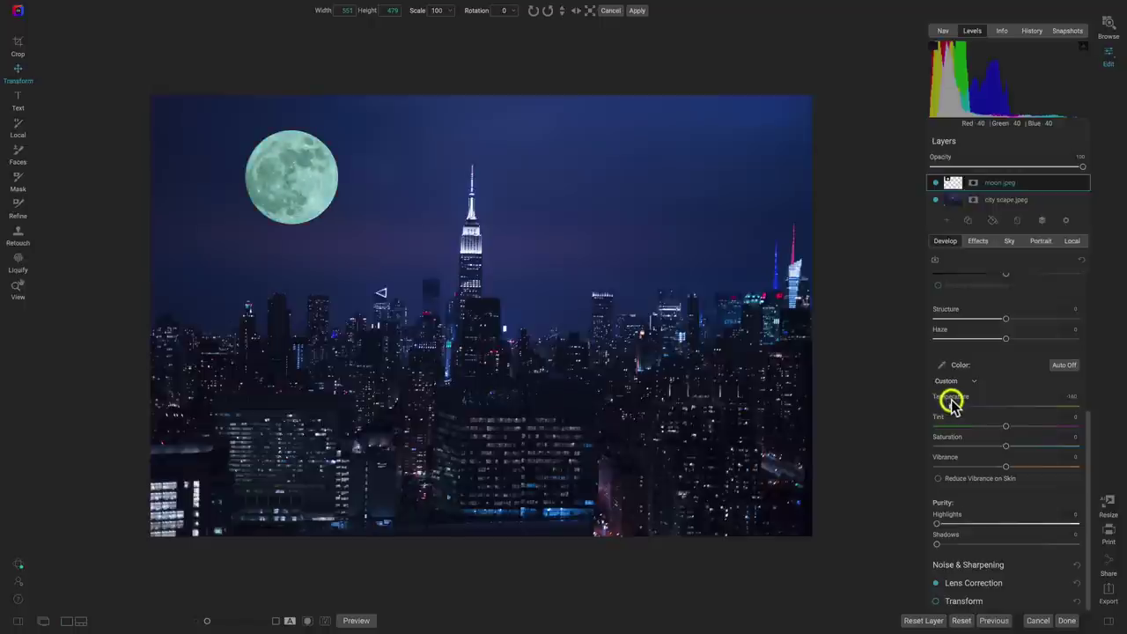
mouse_move(951, 401)
mouse_down()
mouse_move(1006, 414)
mouse_move(961, 410)
mouse_up()
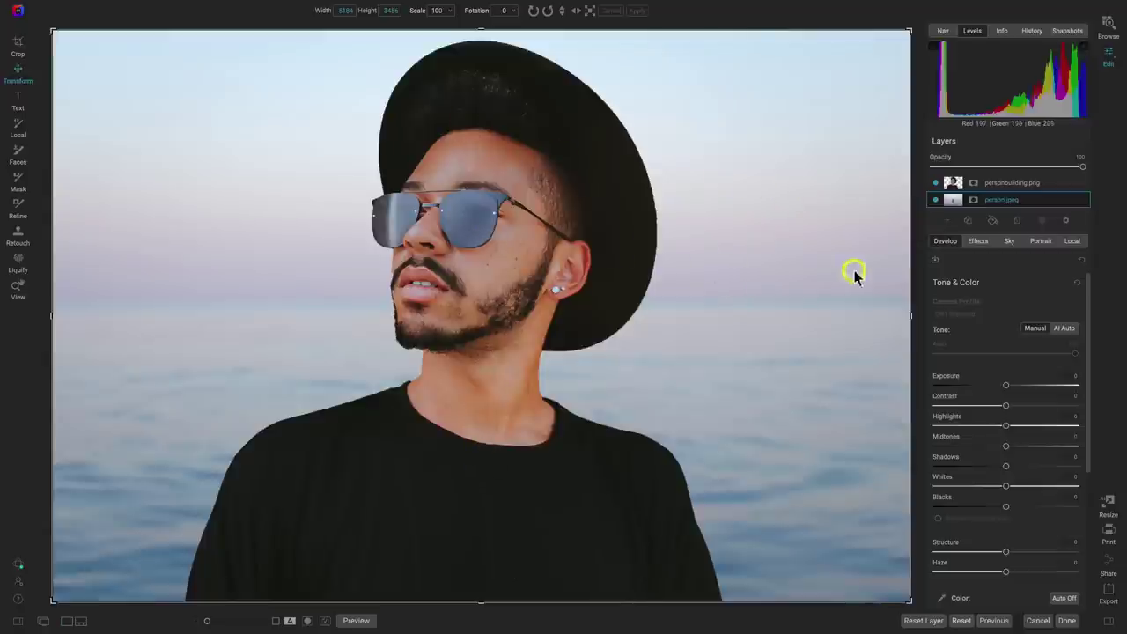
- Rename the person.jpeg layer as Background
double_click(998, 200)
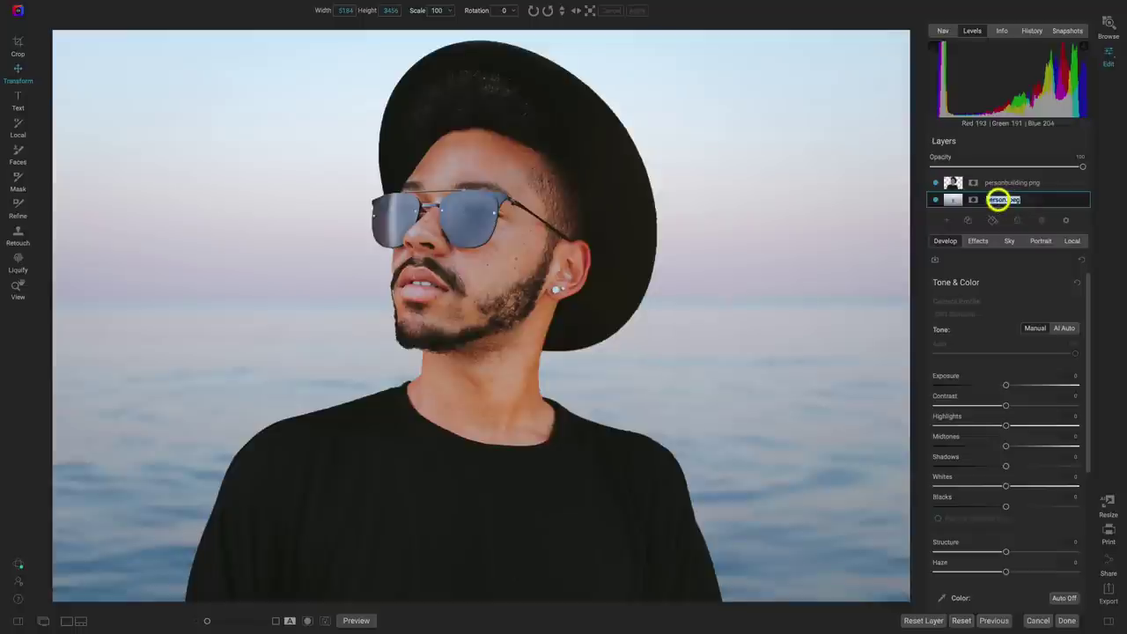
text(ad)
text(ckground)
key(Return)
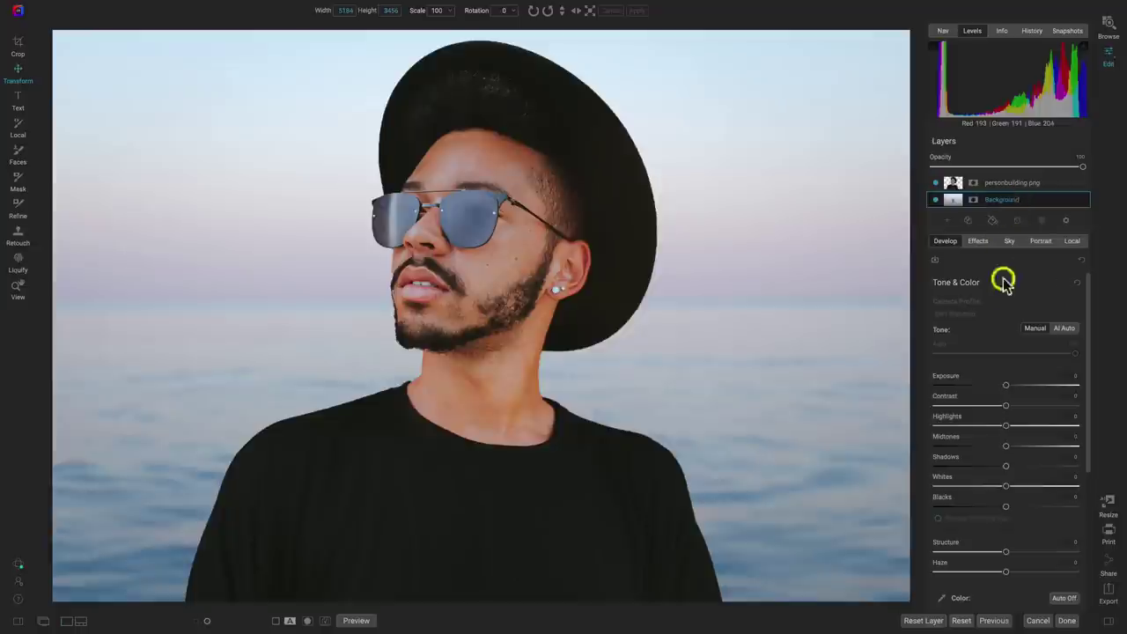
- Warm the Background layer's color temperature for a pink sunset look, reset it for comparison, and warm it again
scroll(1000, 318, down, 1)
scroll(1000, 318, down, 3)
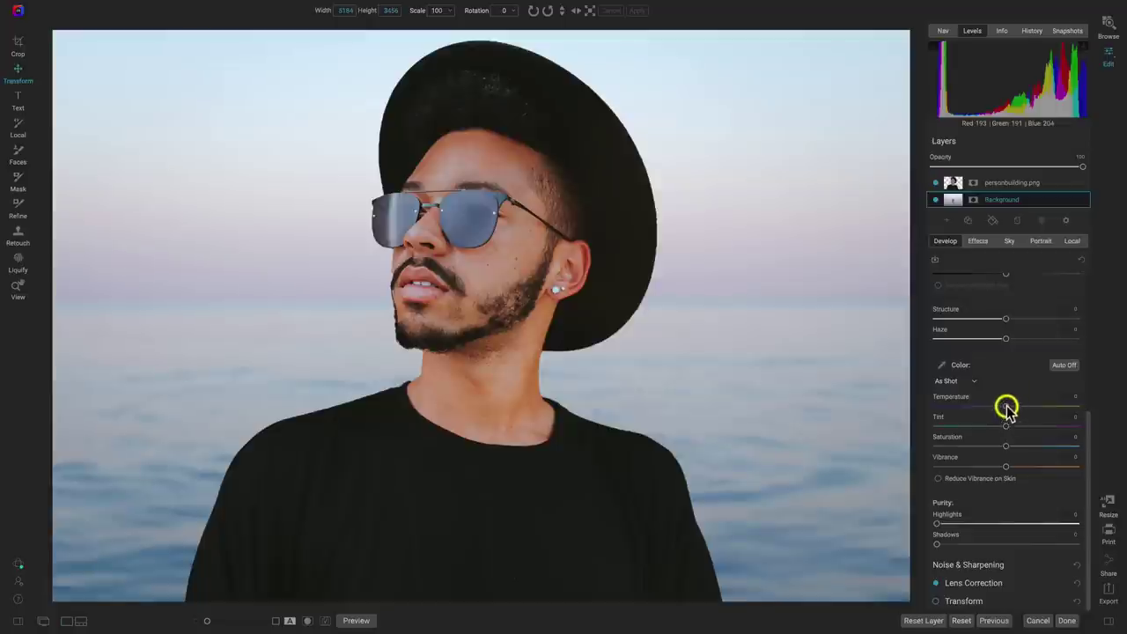
drag(1007, 407, 1045, 409)
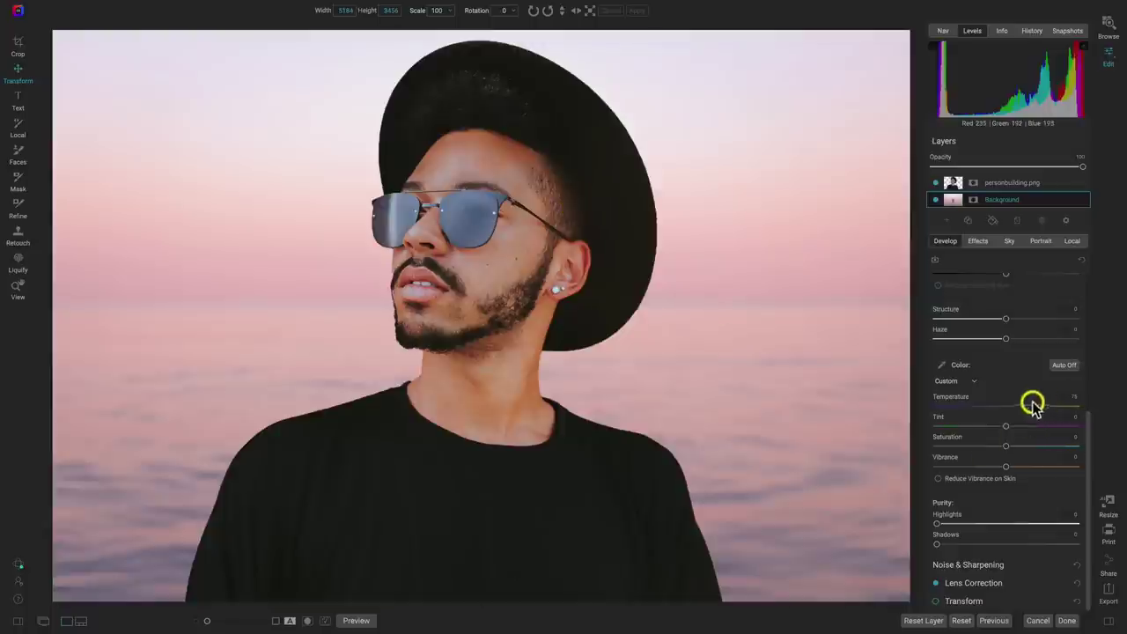
double_click(959, 396)
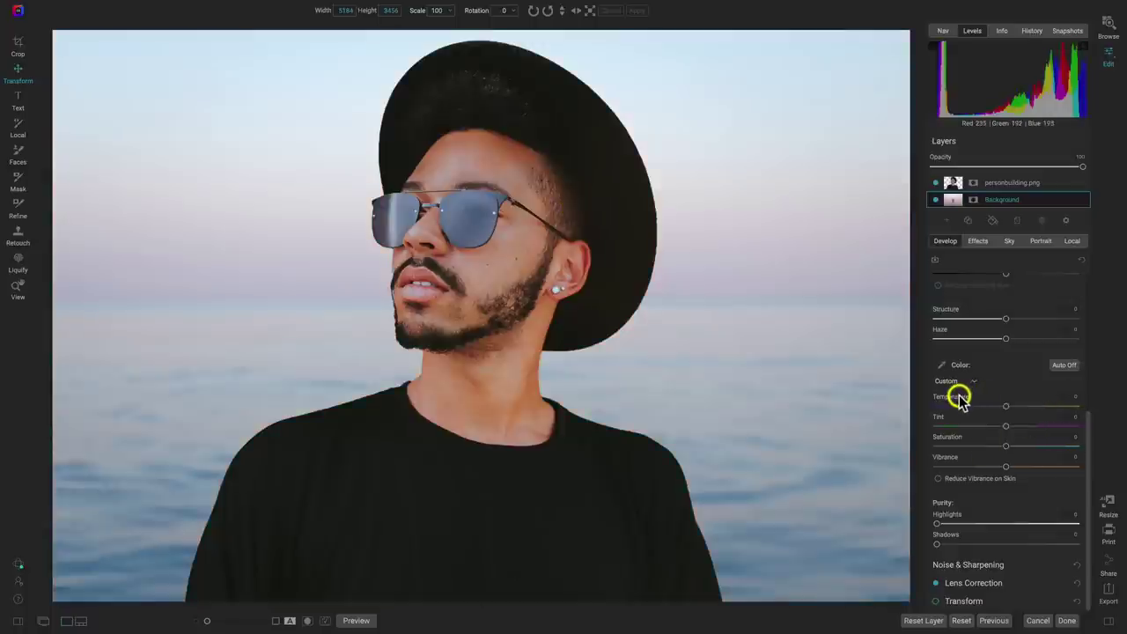
drag(1007, 408, 1049, 410)
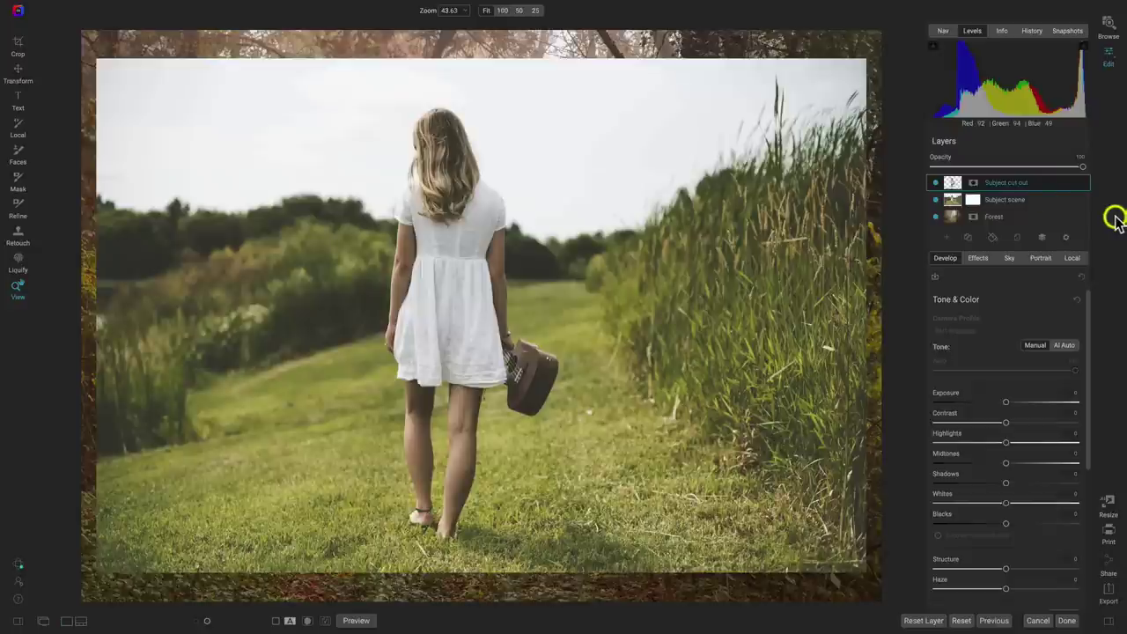
- Hide the Subject cut out layer and toggle the Subject scene layer's visibility to compare its lighting with the Forest layer
click(935, 184)
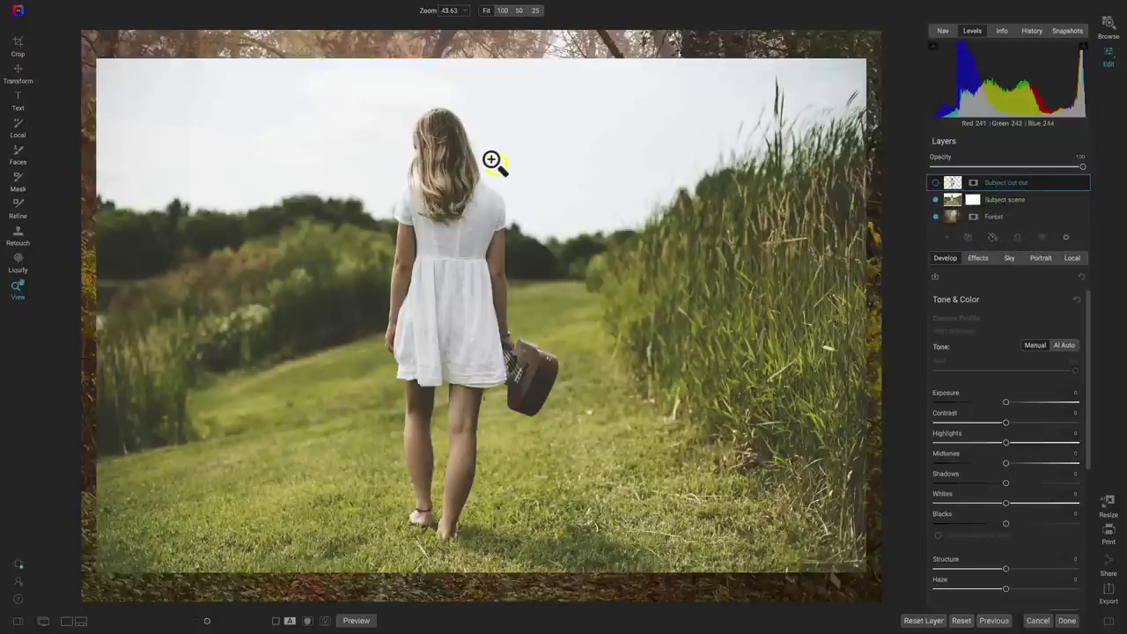
click(936, 201)
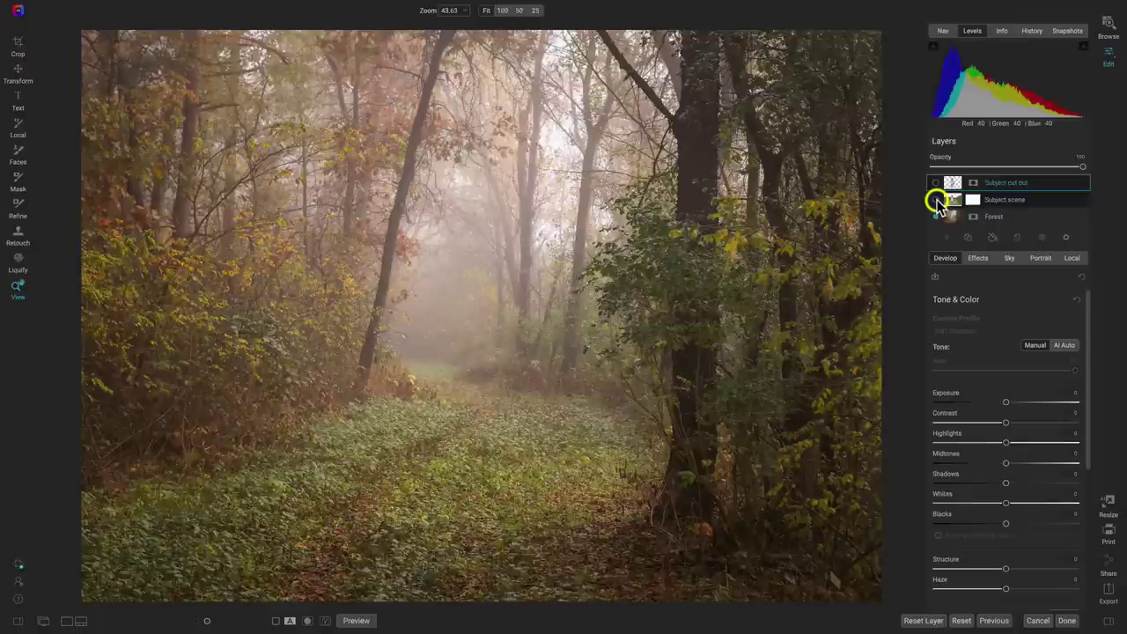
click(936, 201)
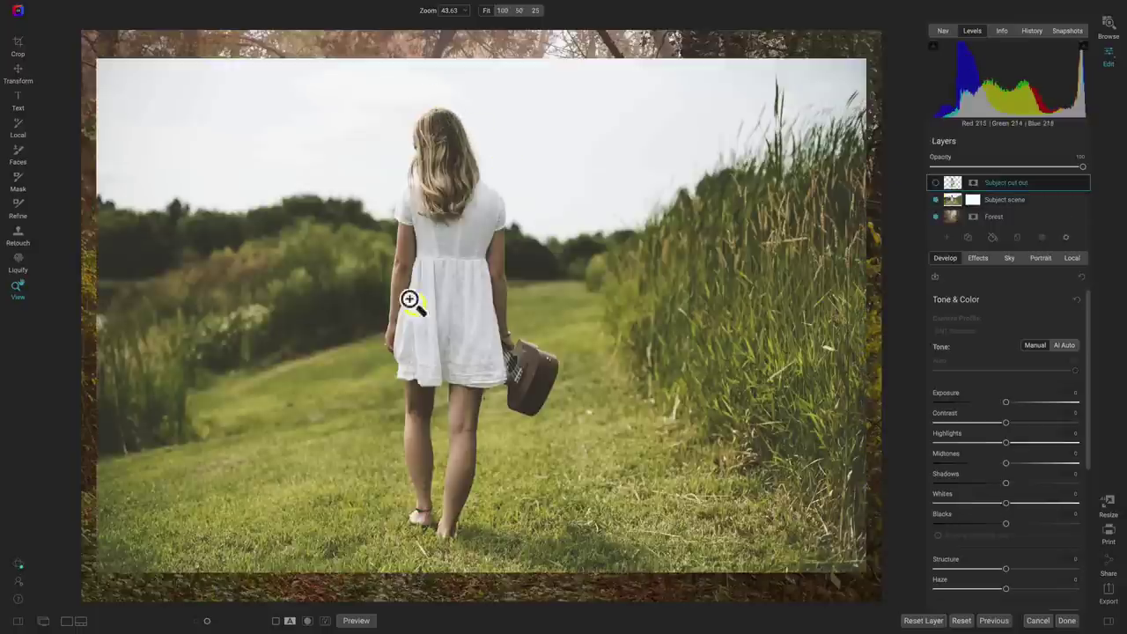
click(936, 201)
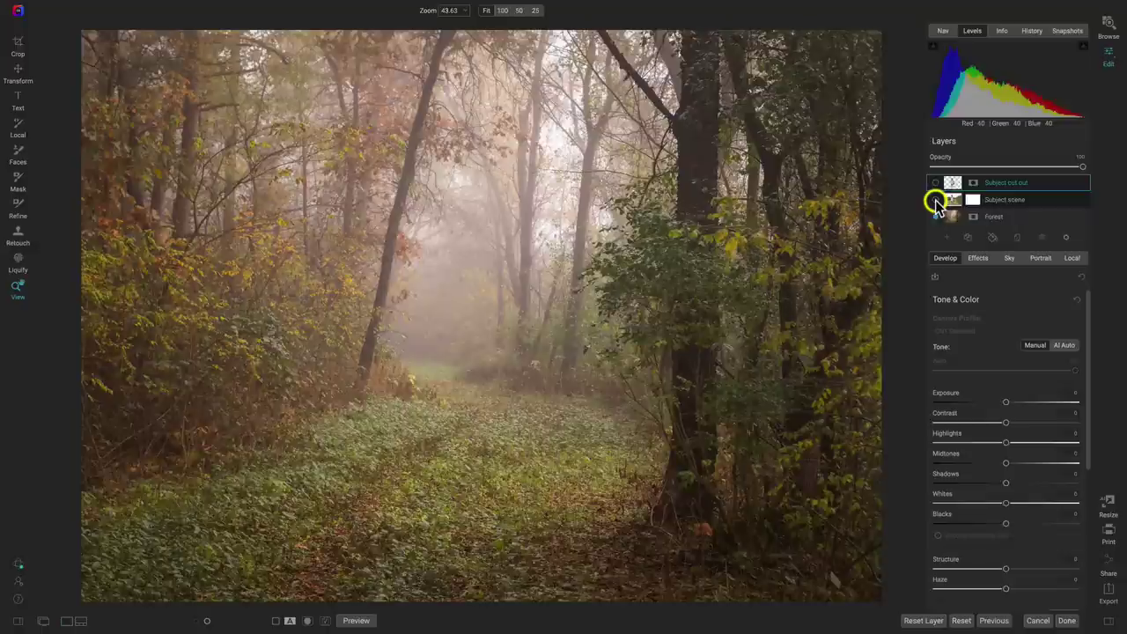
click(936, 201)
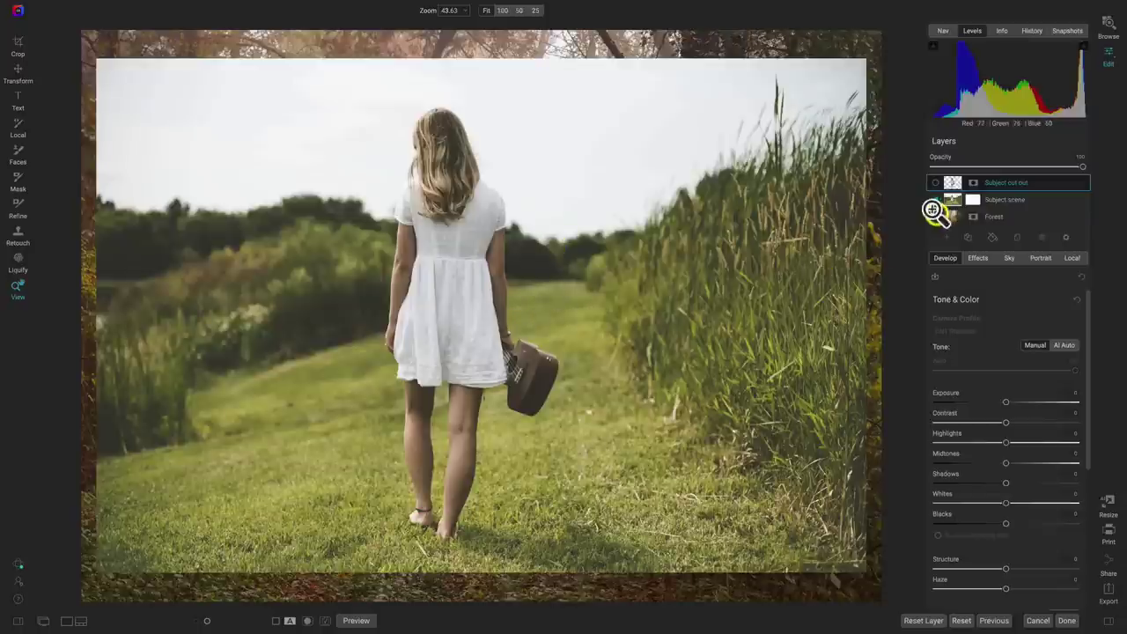
click(935, 200)
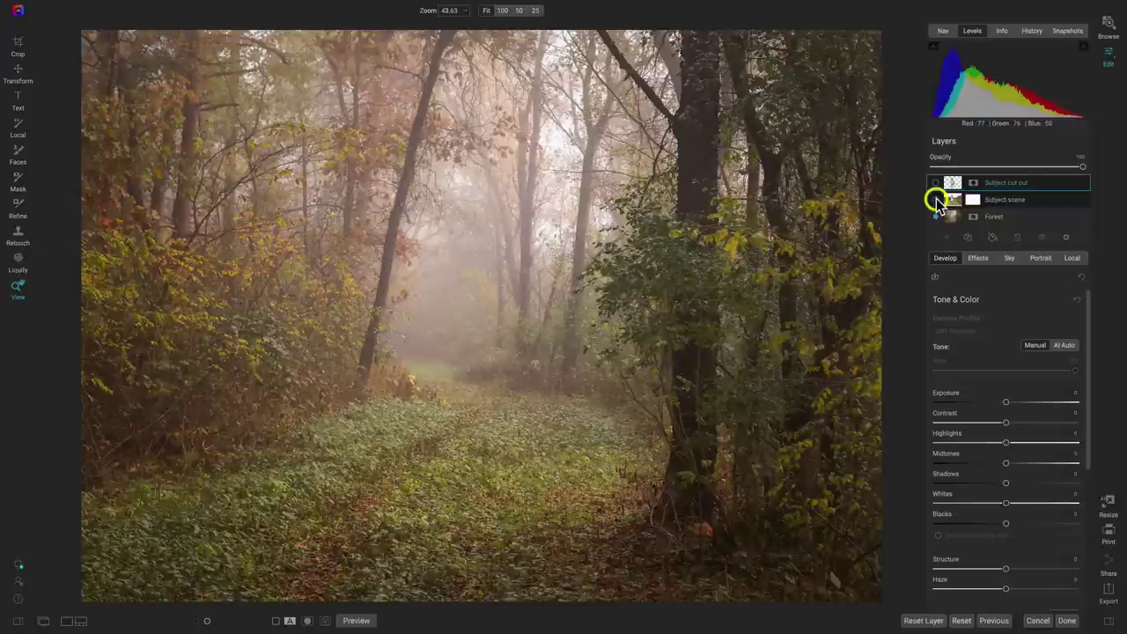
click(935, 201)
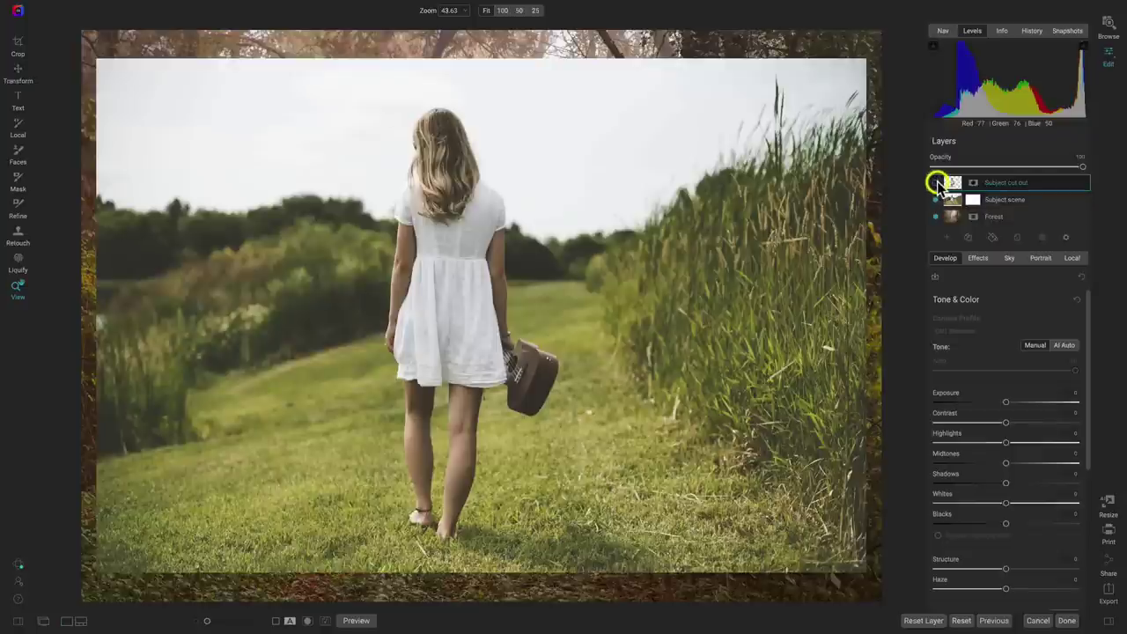
click(935, 200)
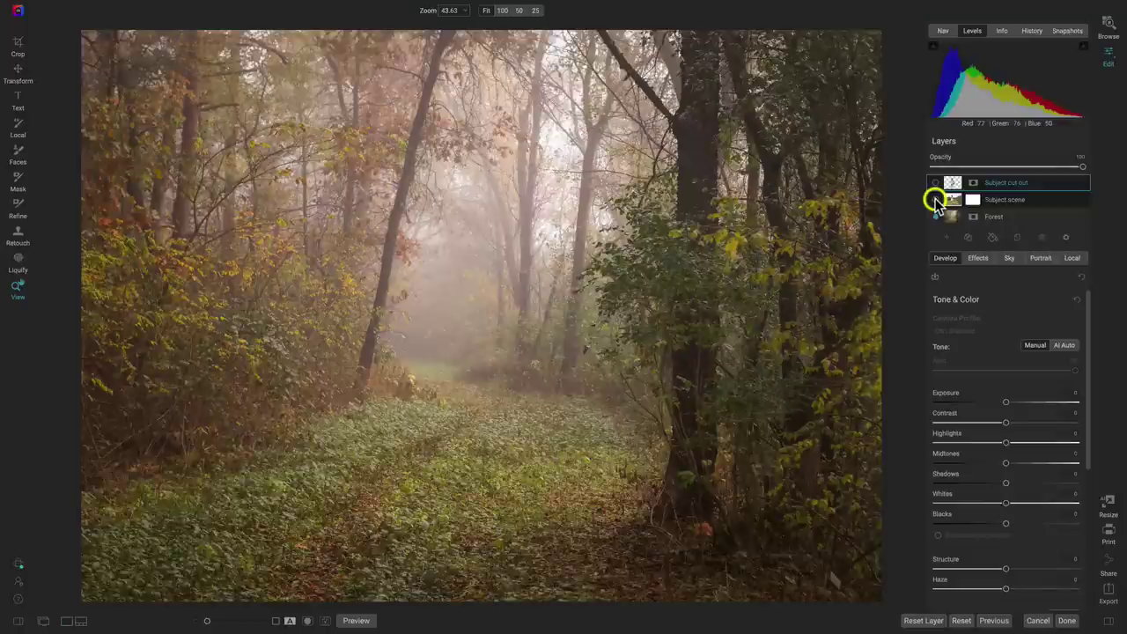
- Show the Subject cut out layer over the Forest with the Transform tool active, and toggle its visibility to check the composite
click(936, 183)
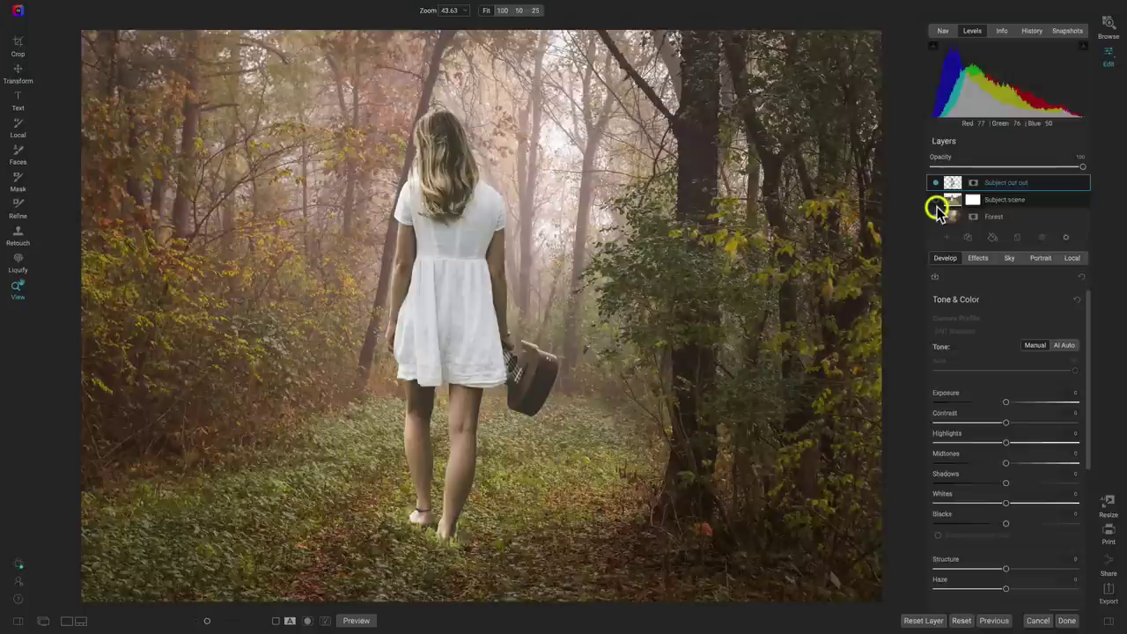
click(936, 201)
key(v)
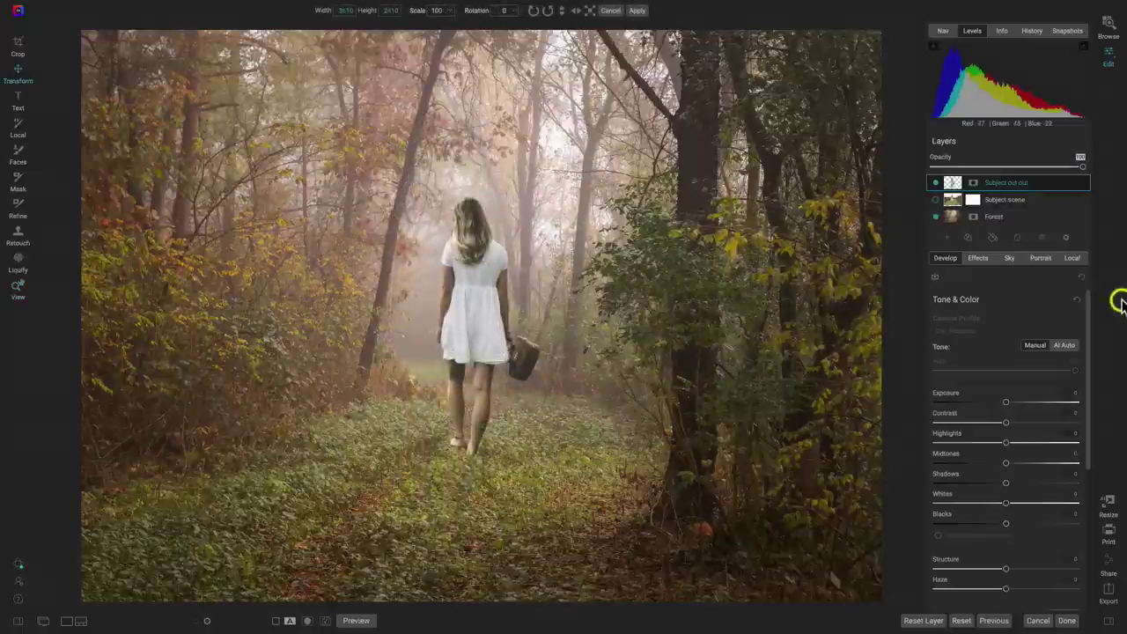
click(936, 184)
click(936, 183)
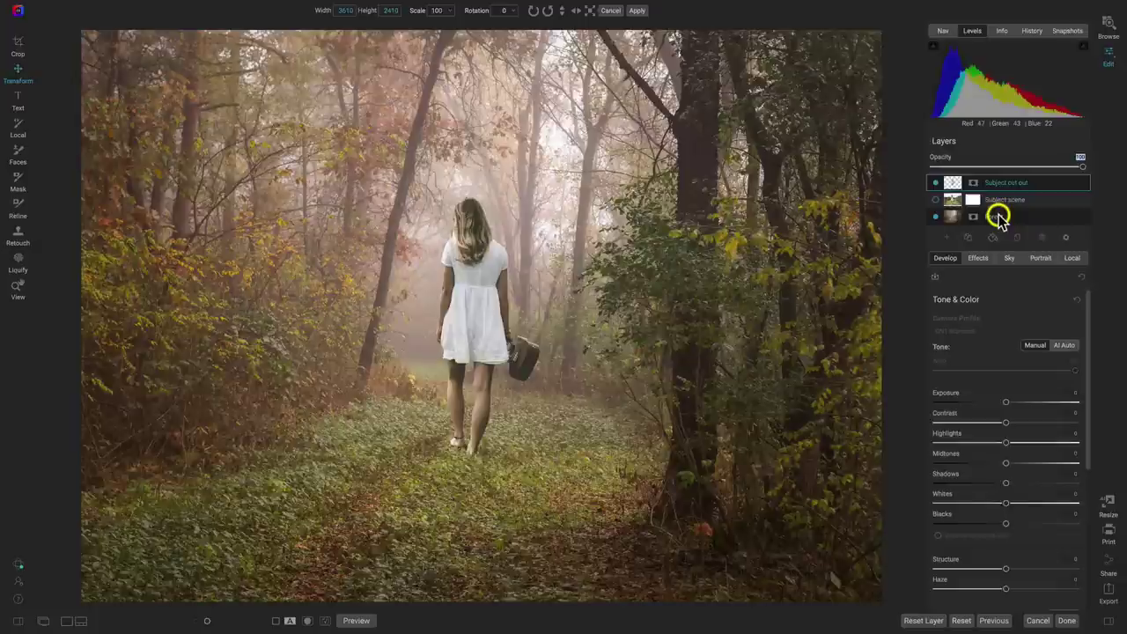
- Select the Forest layer, keeping its name Forest, and add a Curves filter to it
click(998, 217)
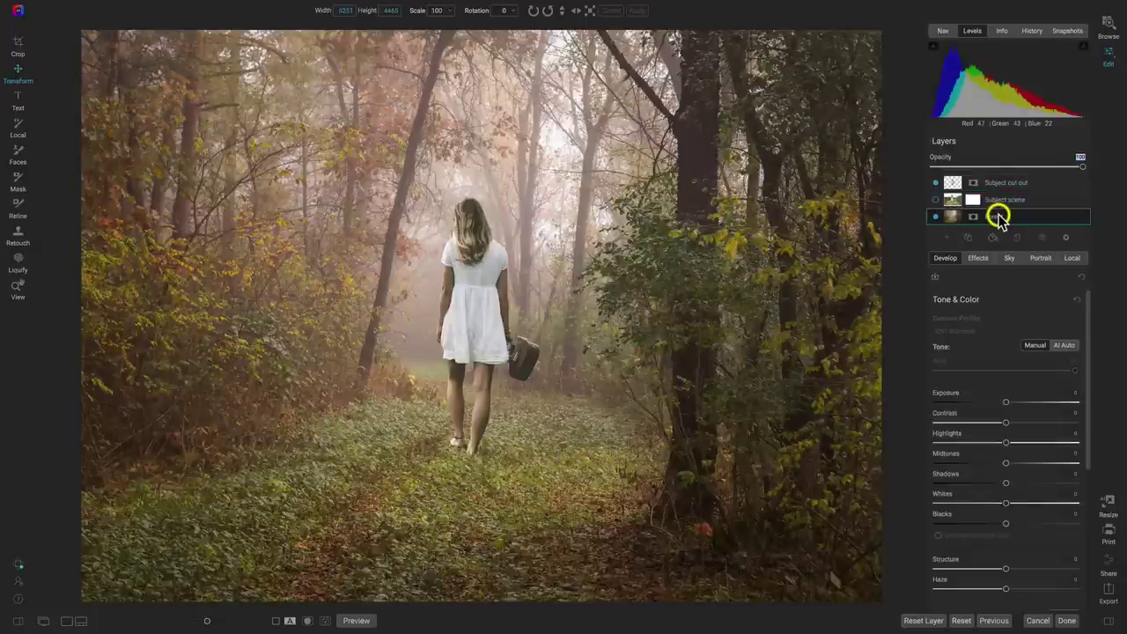
double_click(998, 217)
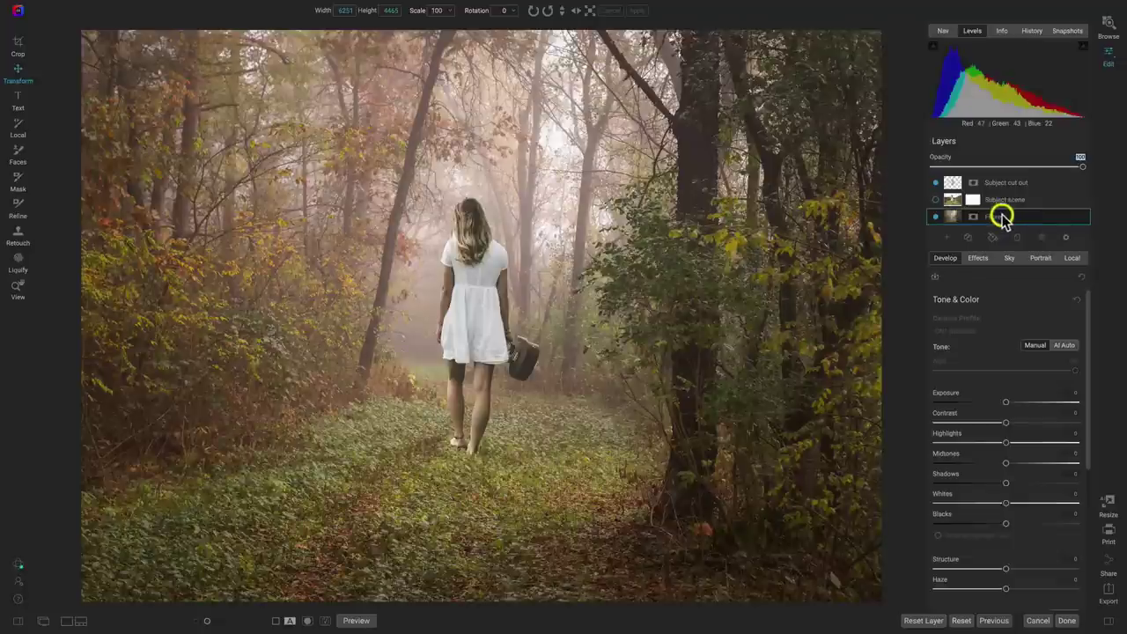
text(Forest)
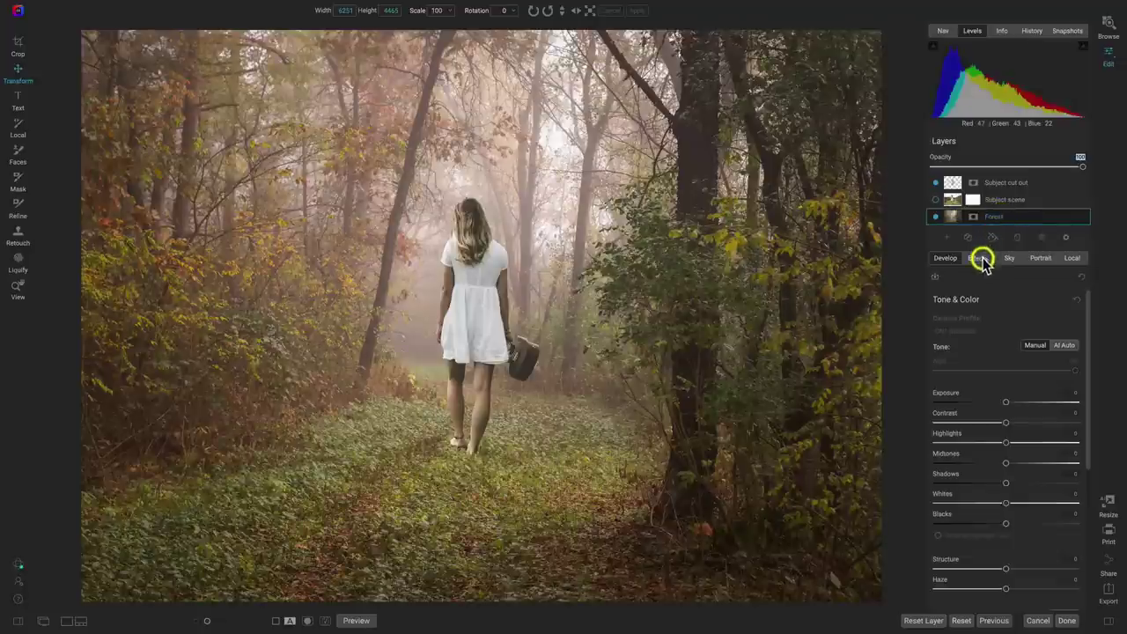
click(980, 258)
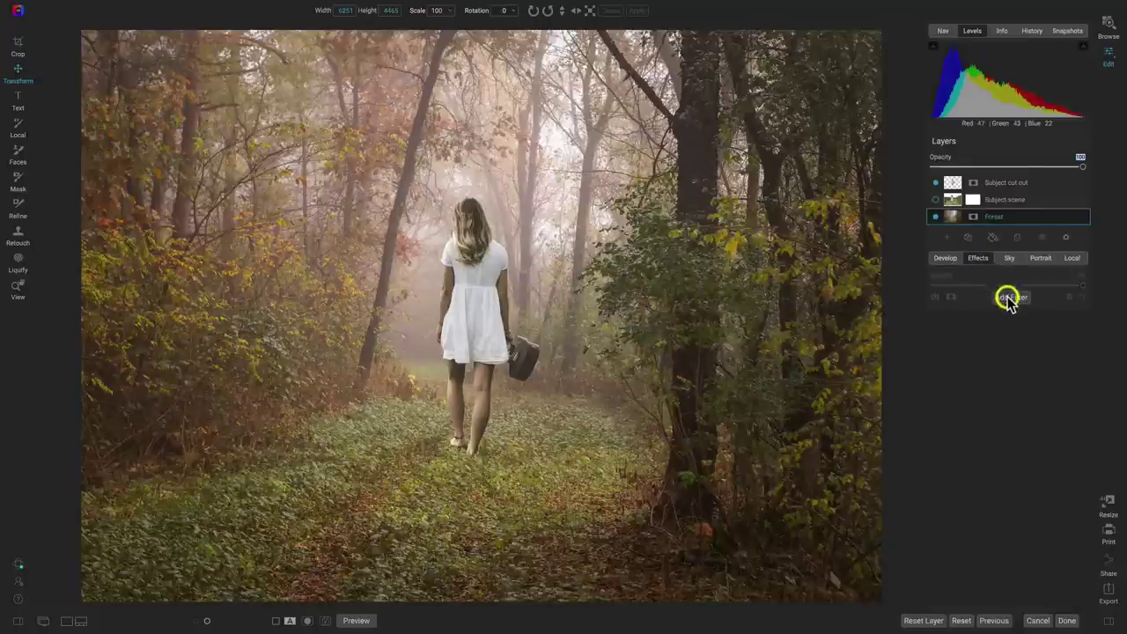
click(1003, 295)
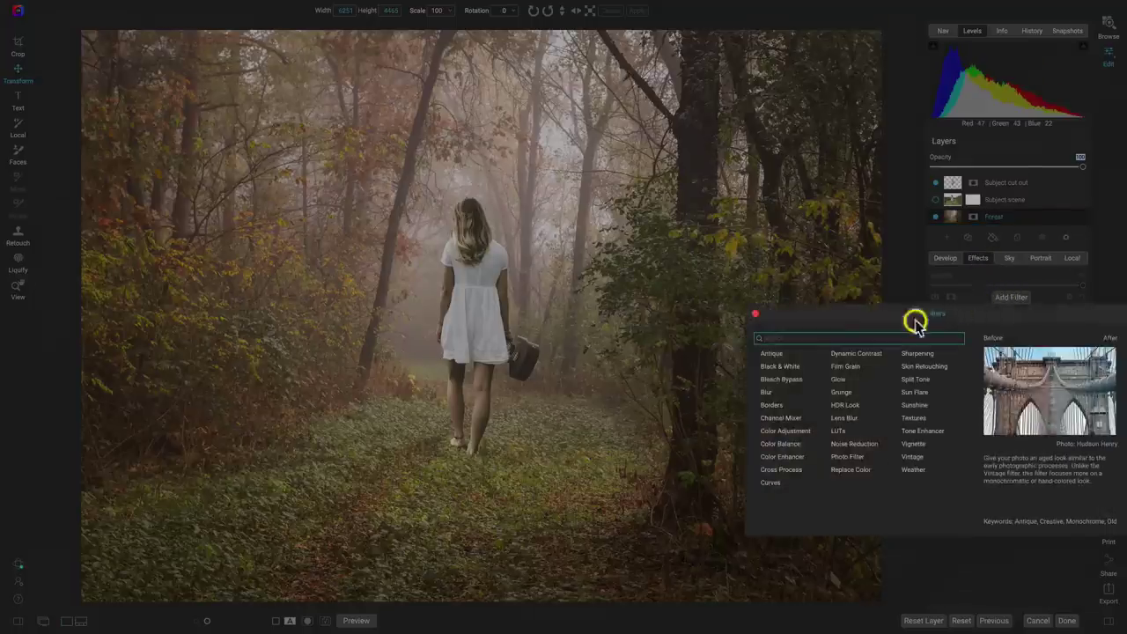
click(772, 483)
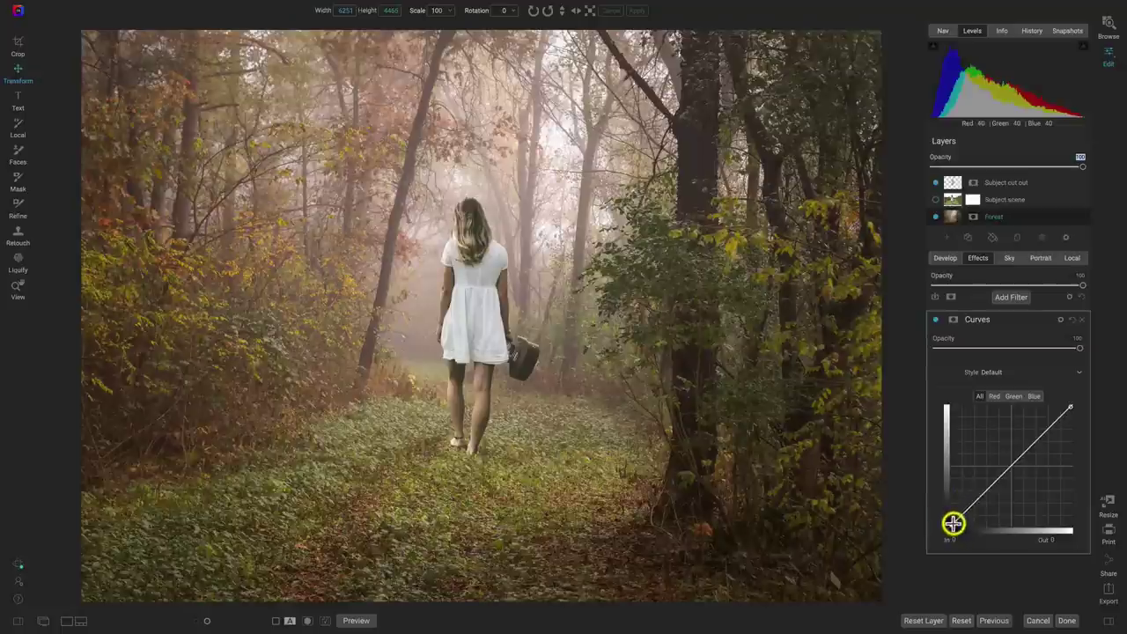
- Raise the curve's black point to output 60 and add a shadow point at input 73, output 66
drag(960, 532, 939, 499)
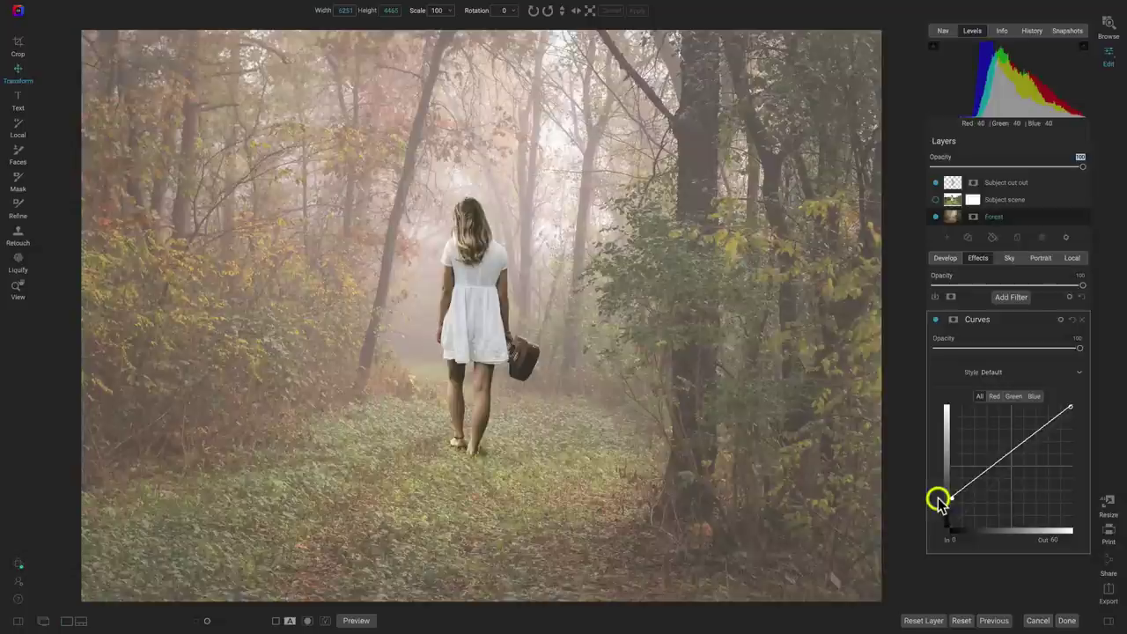
click(980, 477)
drag(982, 478, 985, 496)
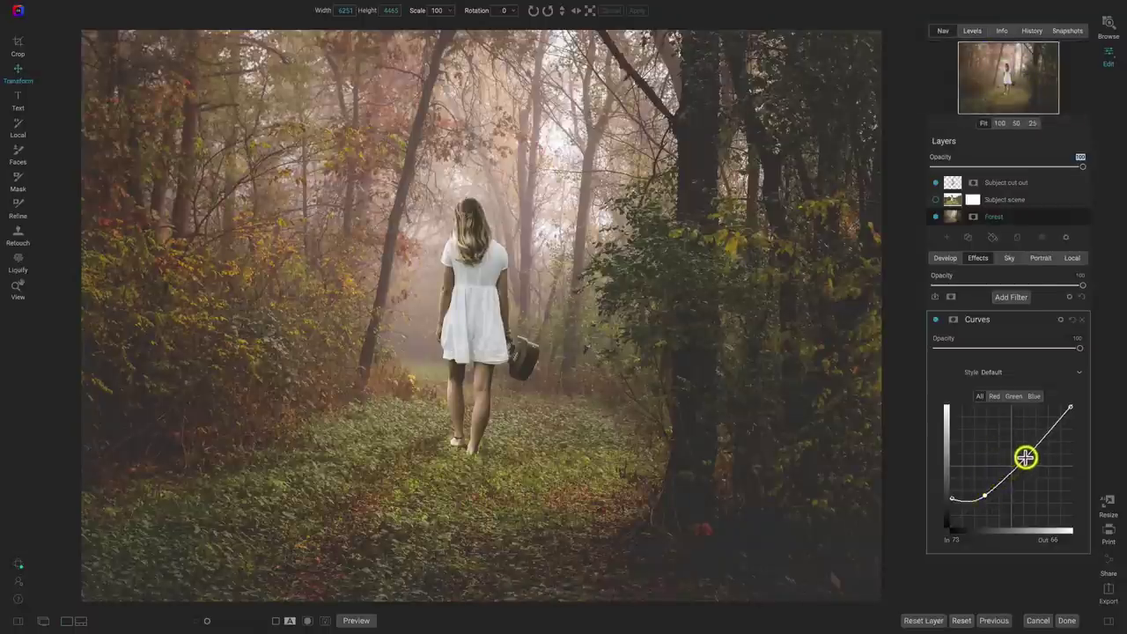
- Add a highlight point to the curve at input 161, output 202, and lift the shadow point slightly to form an S-curve
drag(1032, 453, 1026, 431)
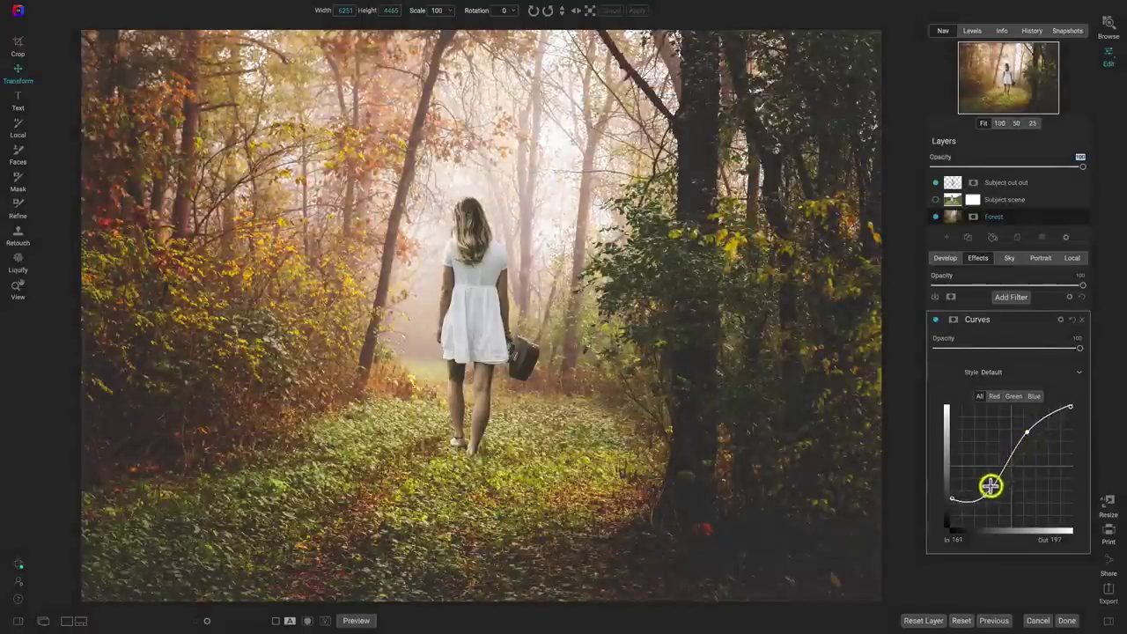
drag(987, 498, 989, 493)
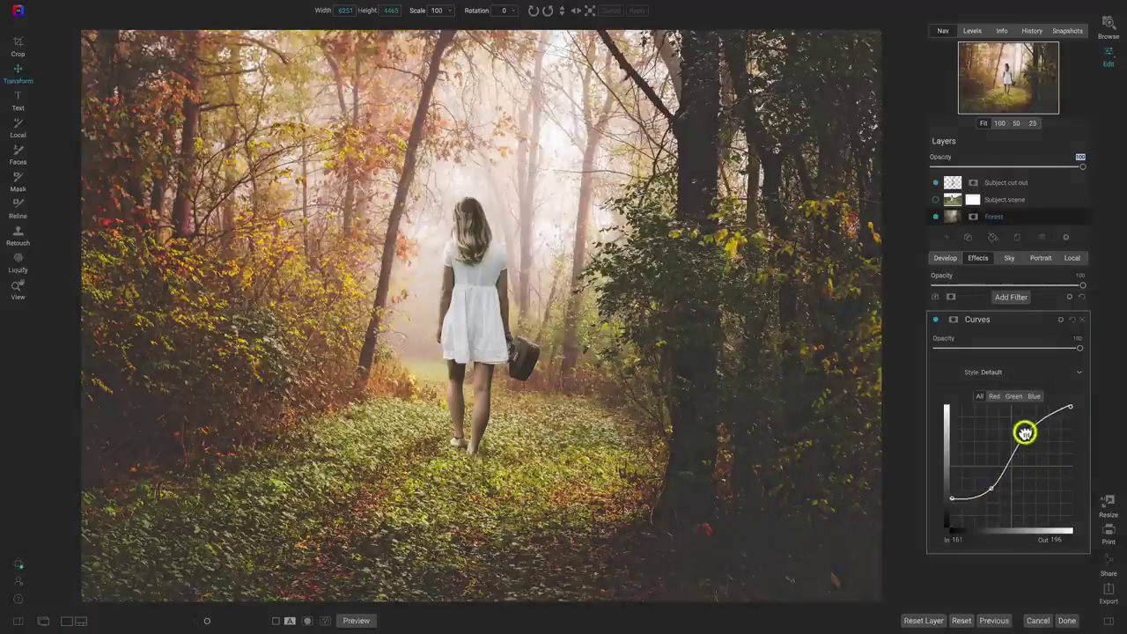
drag(1021, 432, 1026, 430)
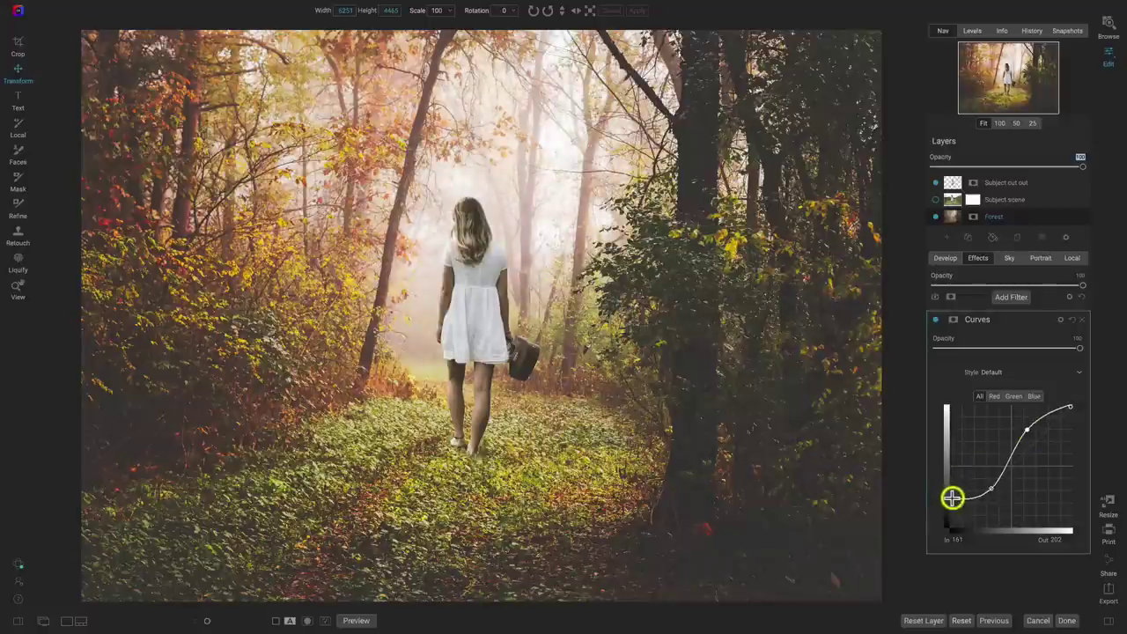
- Lower the curve's black and shadow points slightly and set the highlight point to input 162, output 200
drag(953, 498, 989, 495)
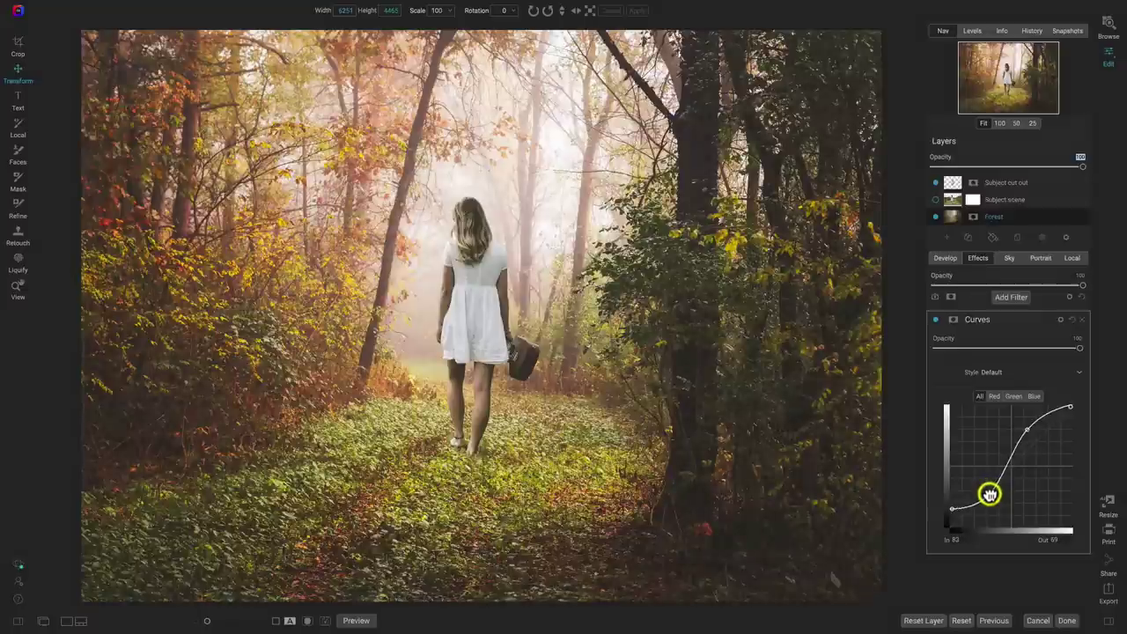
click(1024, 433)
mouse_move(1022, 433)
mouse_down()
mouse_move(1020, 442)
mouse_move(1028, 429)
mouse_up()
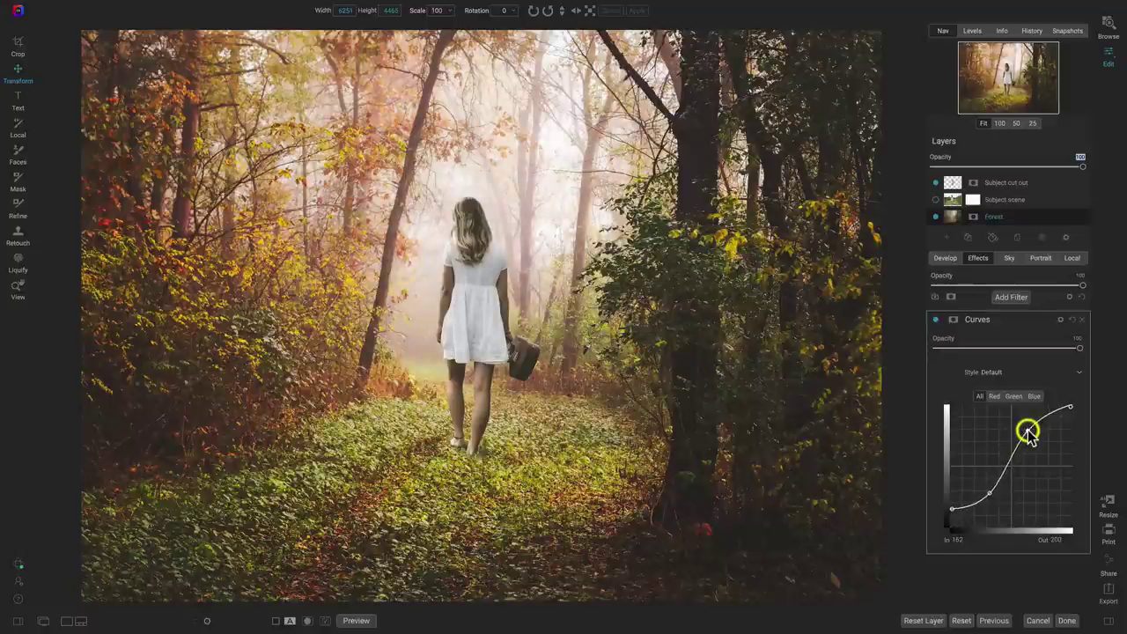
- Toggle the Curves filter off and on to compare the forest before and after the contrast adjustment
click(936, 321)
click(936, 320)
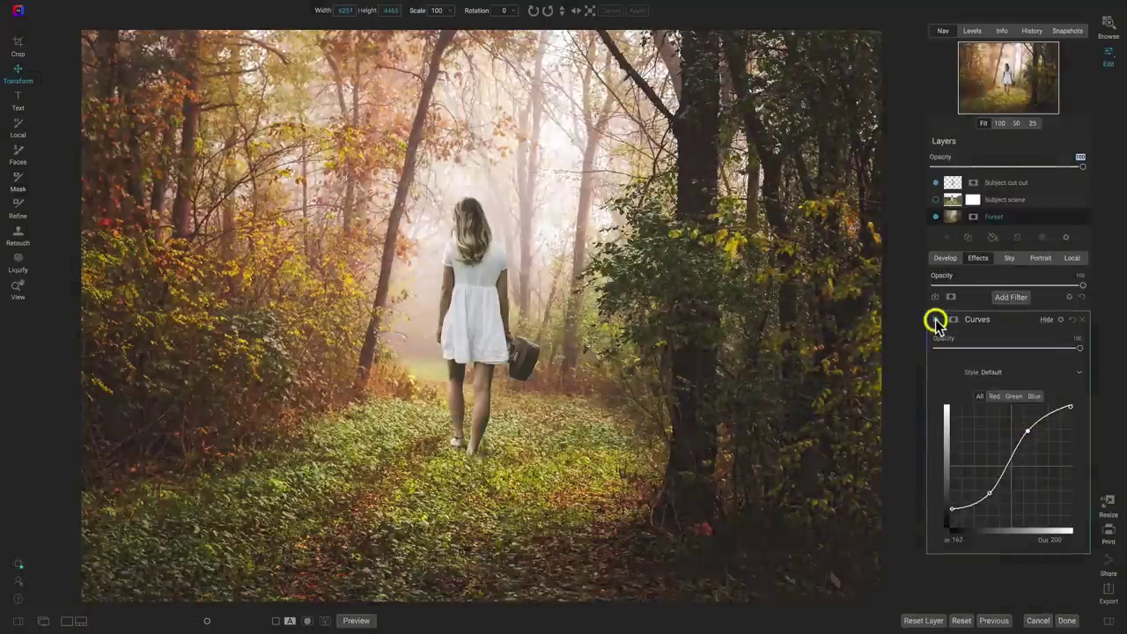
click(937, 320)
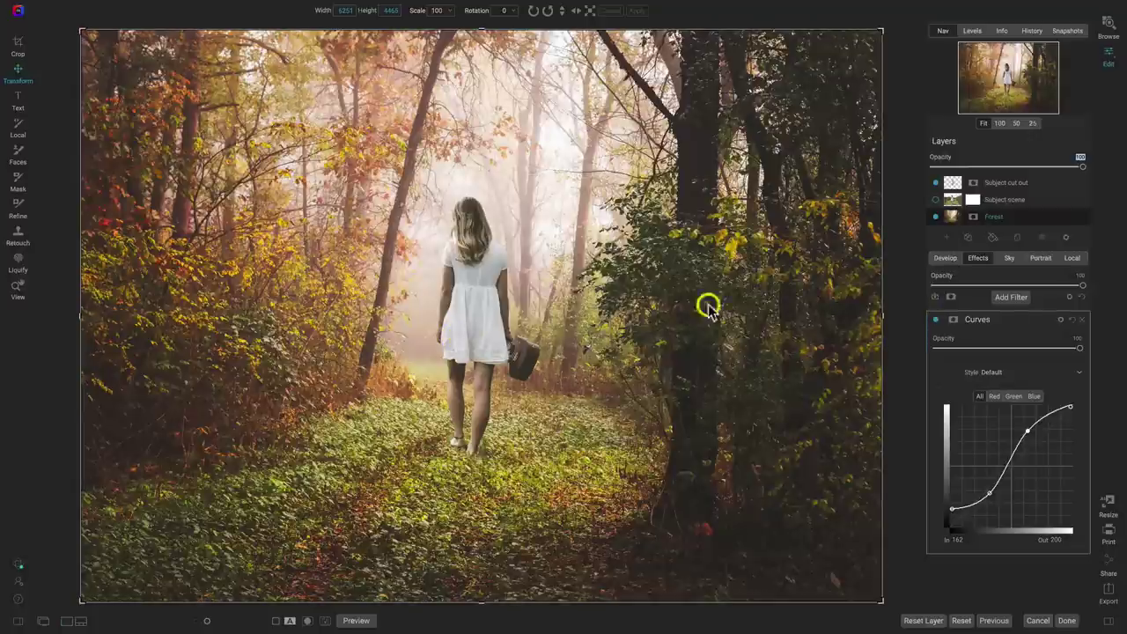
- Compare the forest with and without the Curves filter once more, leaving the filter enabled
click(936, 320)
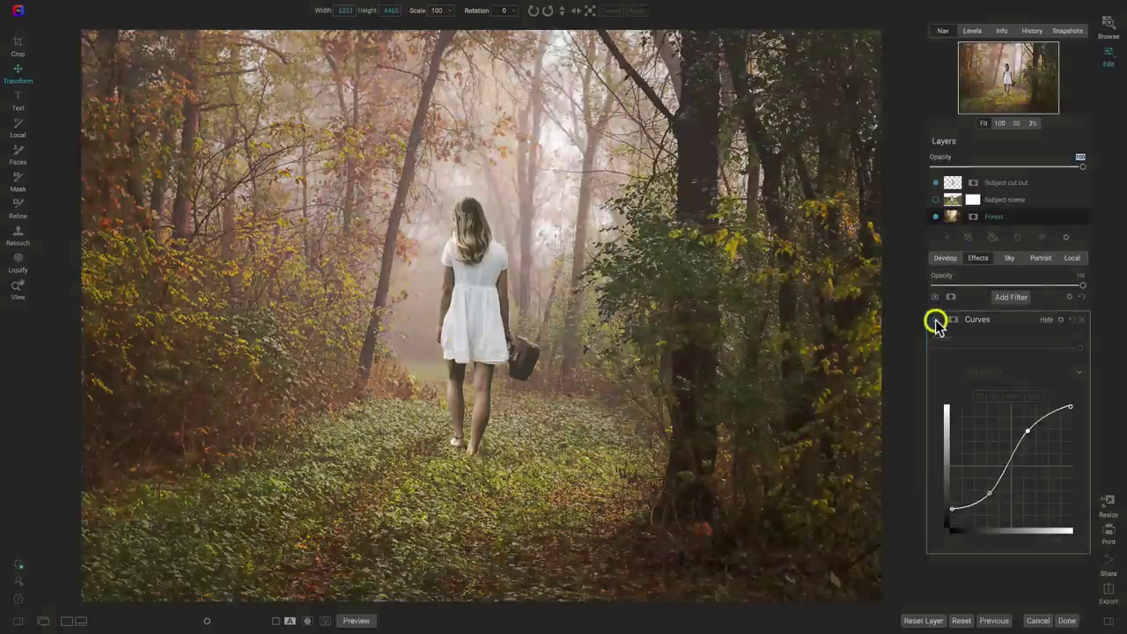
click(936, 320)
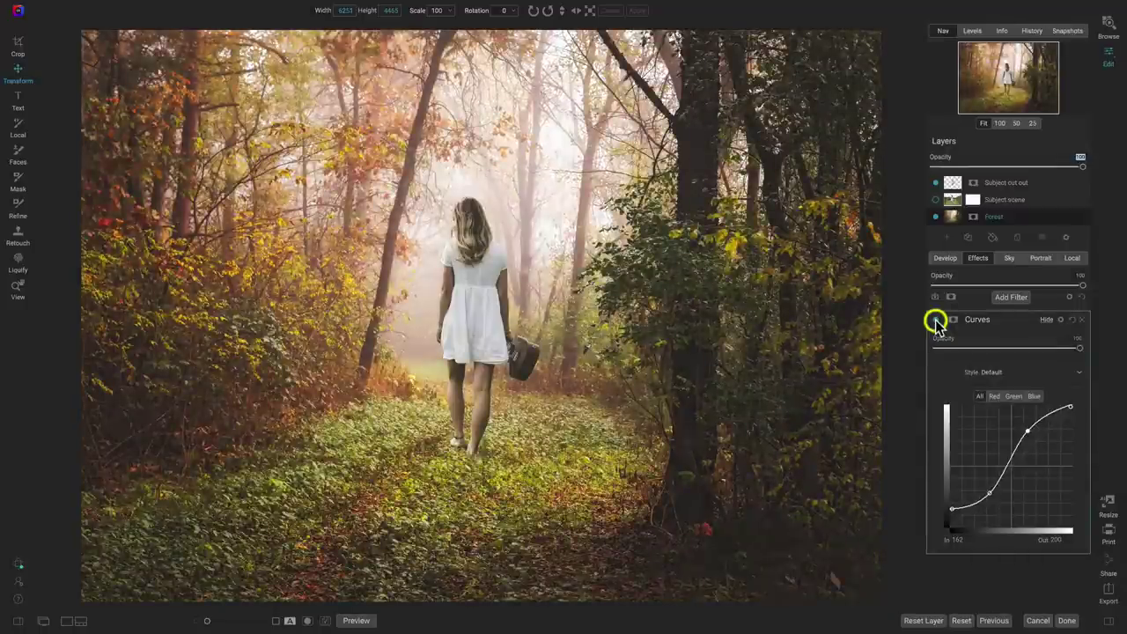
click(936, 320)
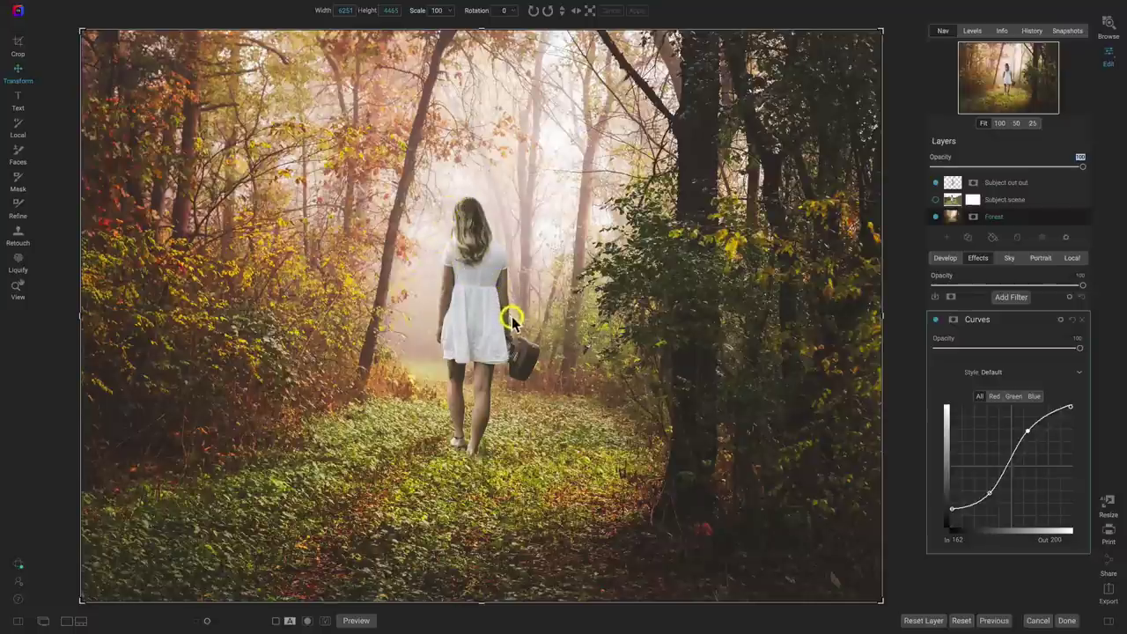
- Create a Lighten local adjustment on the Forest layer and name it "Light background"
key(z)
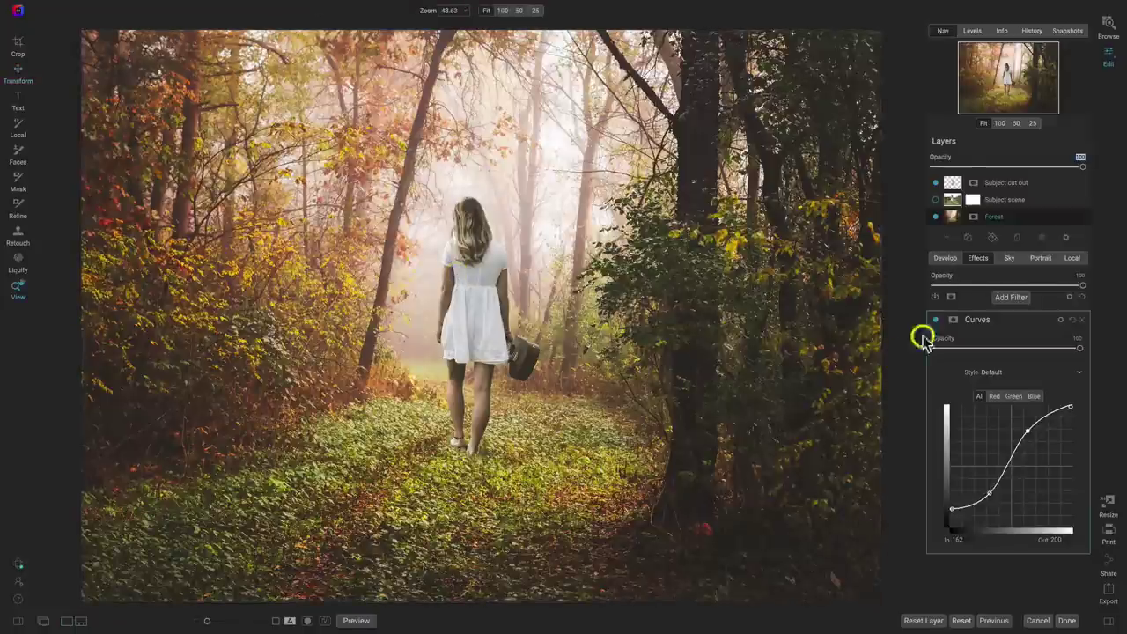
click(1074, 258)
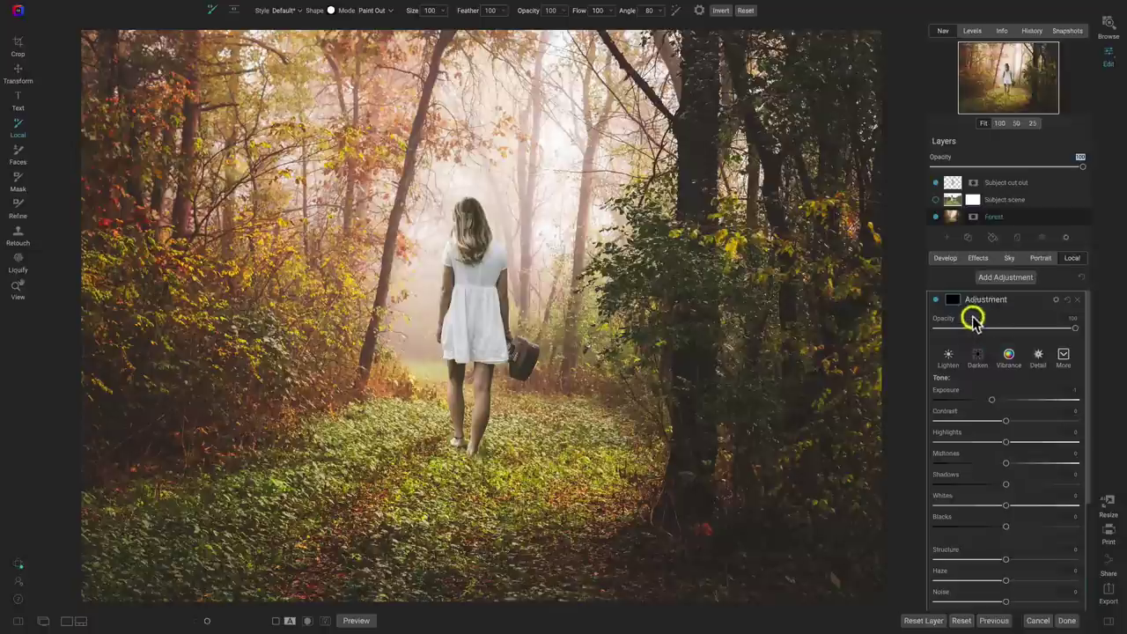
double_click(983, 300)
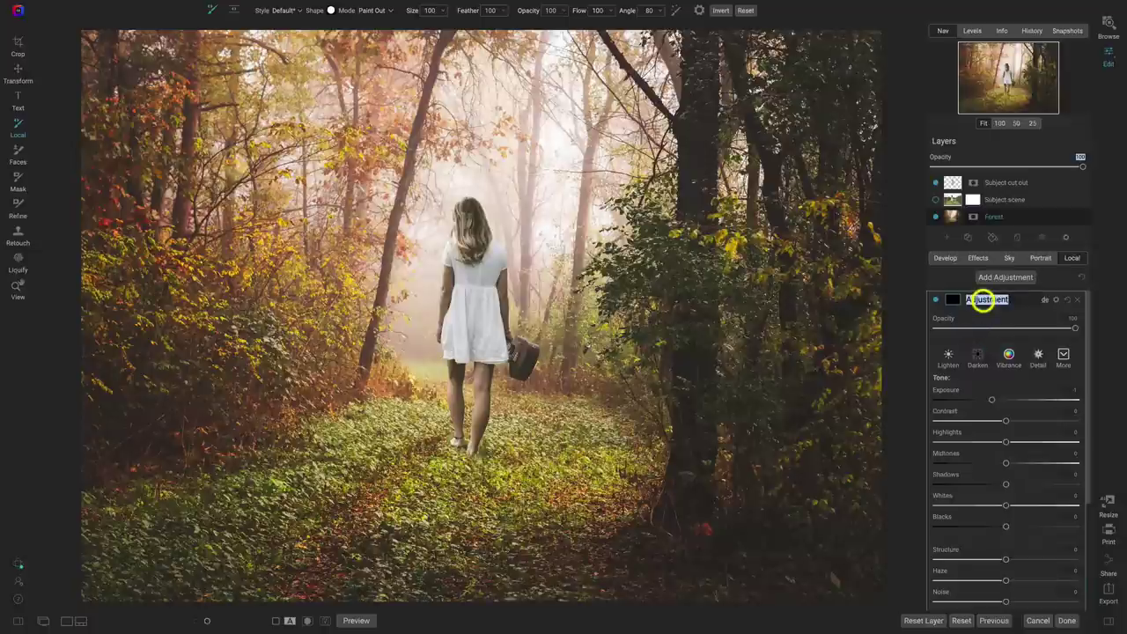
text(Light background)
key(Return)
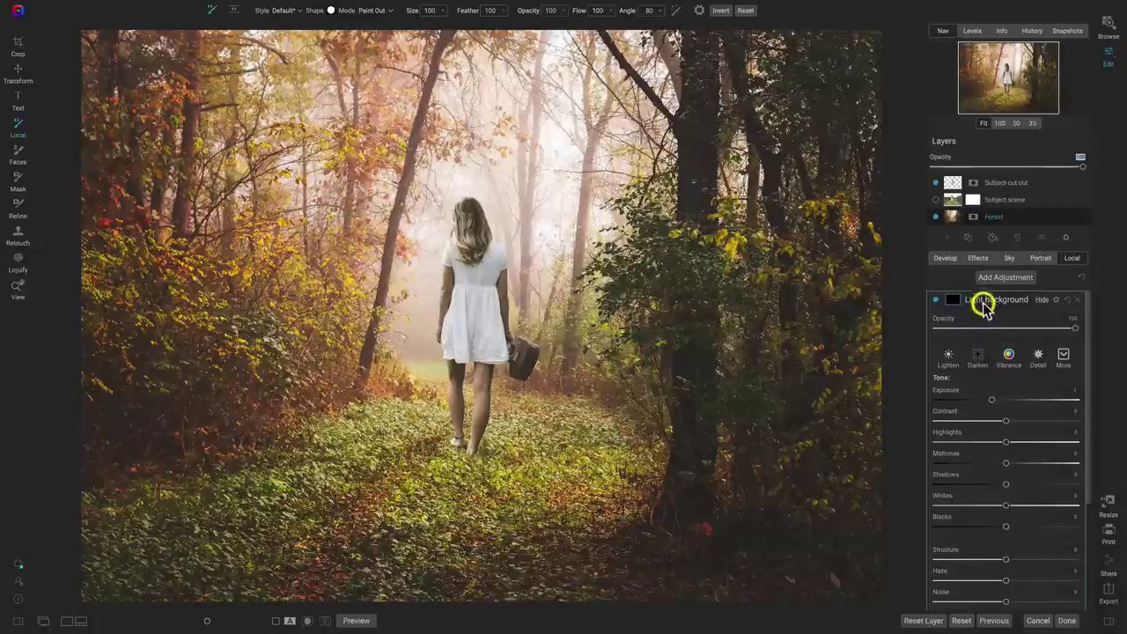
click(948, 355)
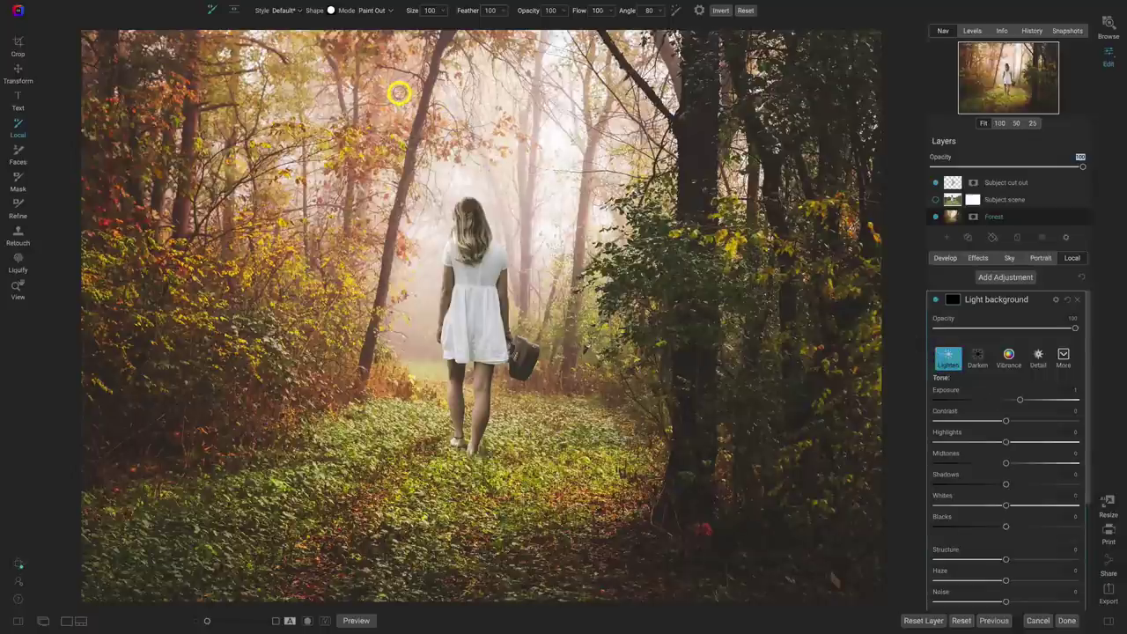
- Place an Edges-shaped masking bug centred on the woman and reshape it so the lightening falls softly around her
click(235, 11)
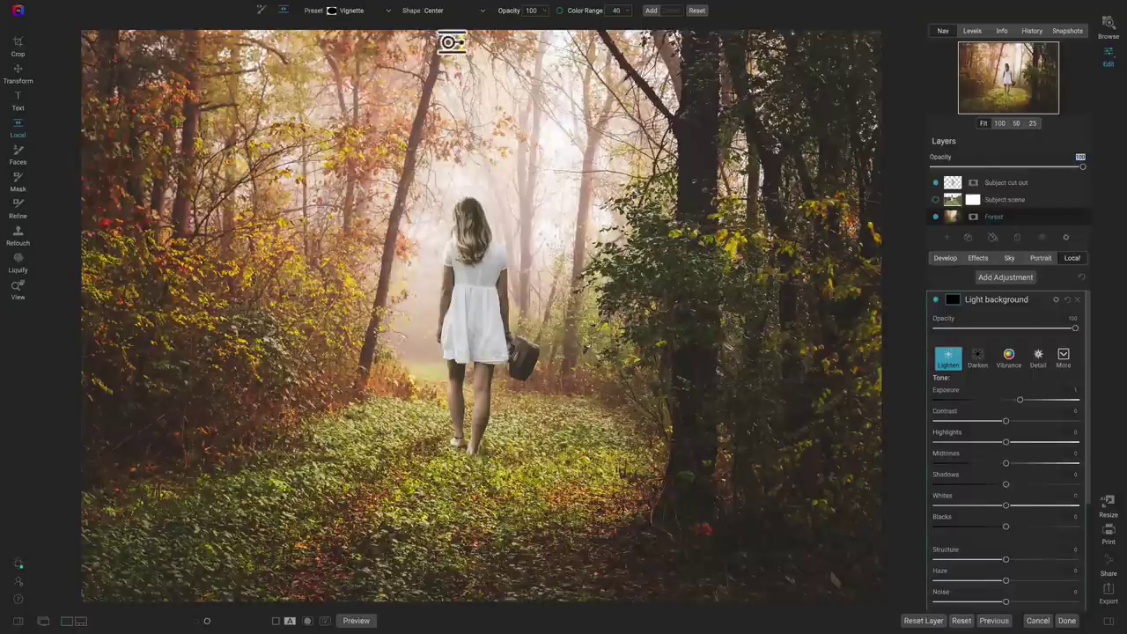
click(459, 13)
click(448, 28)
click(464, 259)
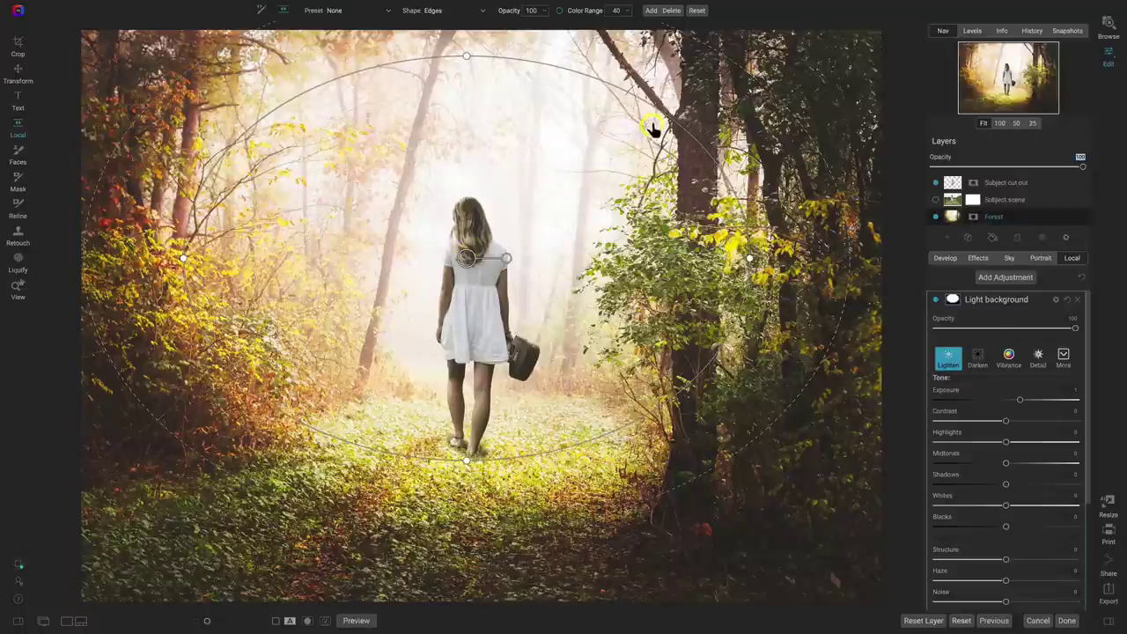
drag(660, 109, 473, 256)
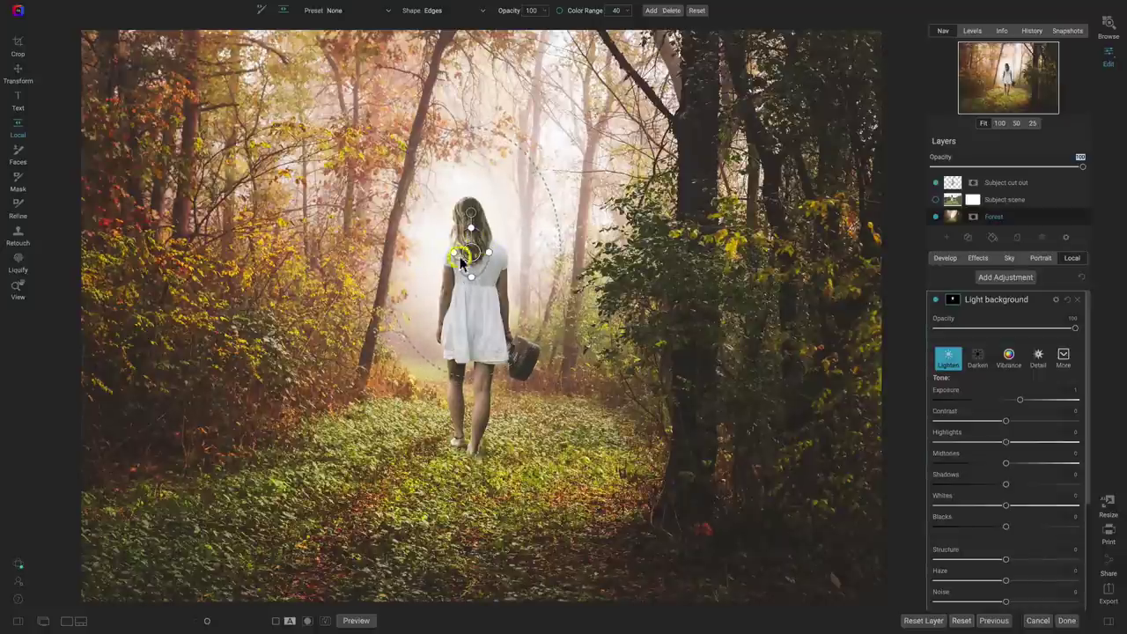
drag(554, 211, 837, 223)
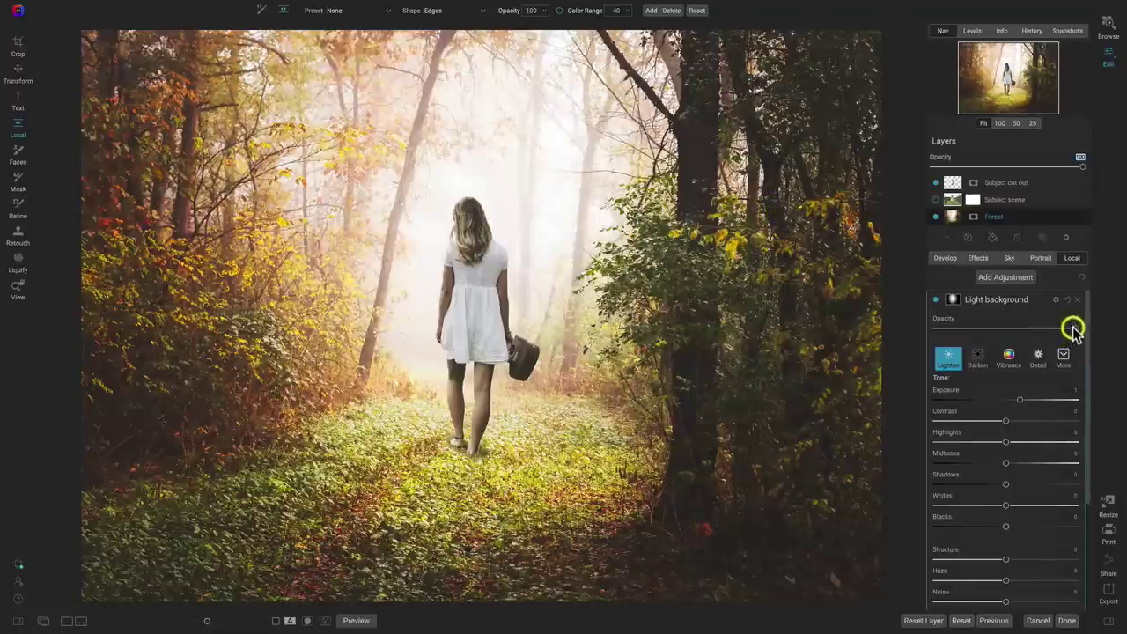
- Lower the Light background adjustment's opacity to about 39 and toggle the adjustment to compare the glow
drag(1074, 327, 989, 326)
click(936, 300)
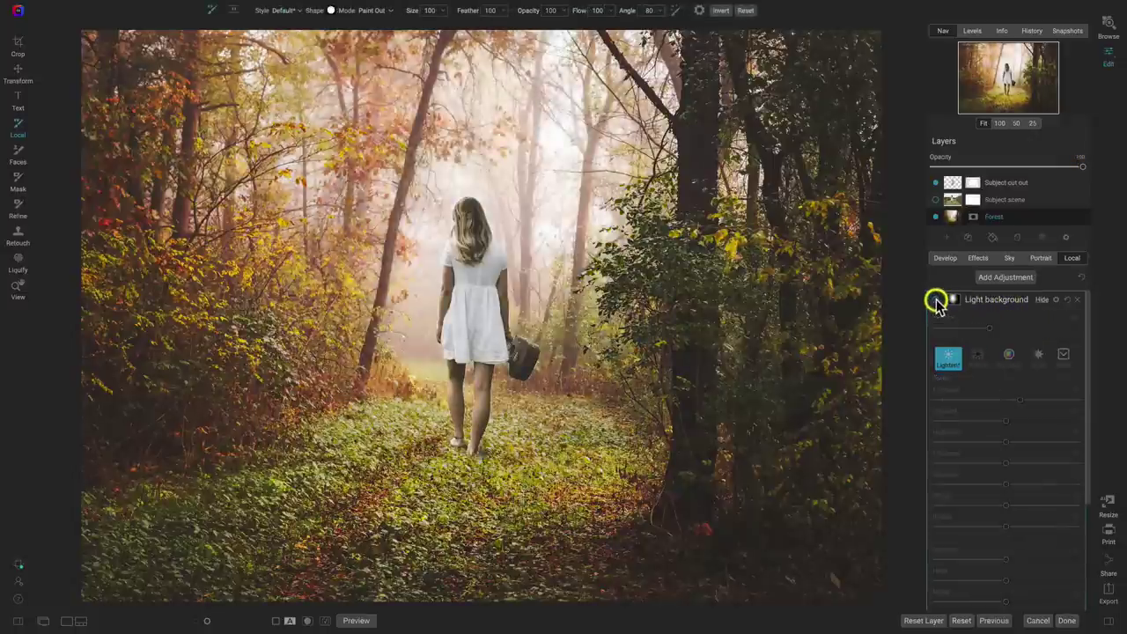
click(936, 301)
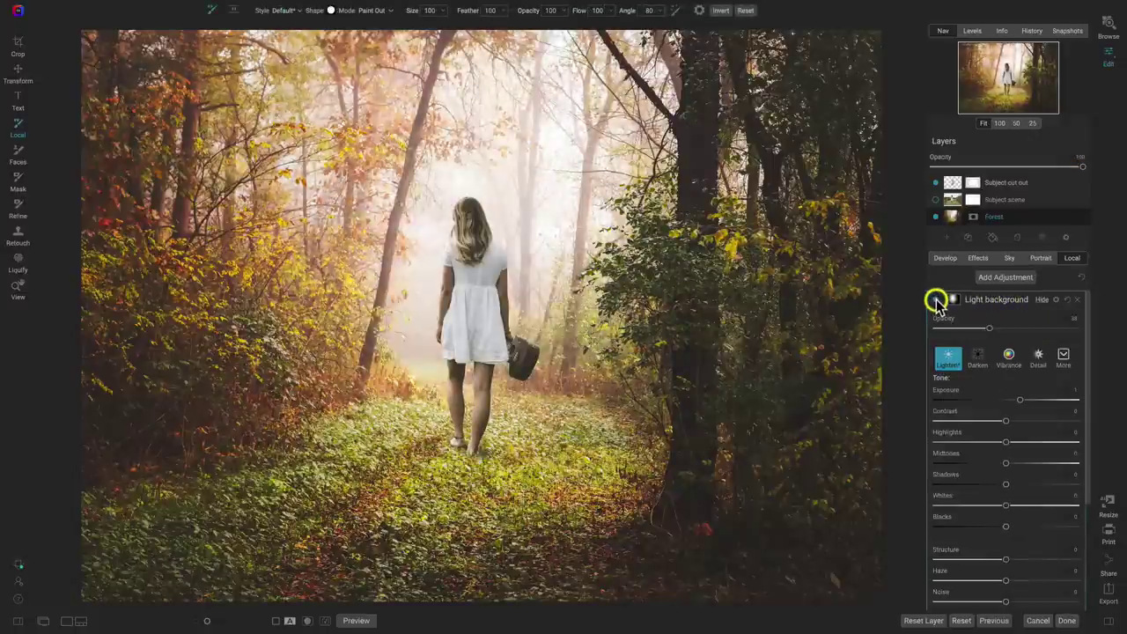
click(936, 301)
click(936, 300)
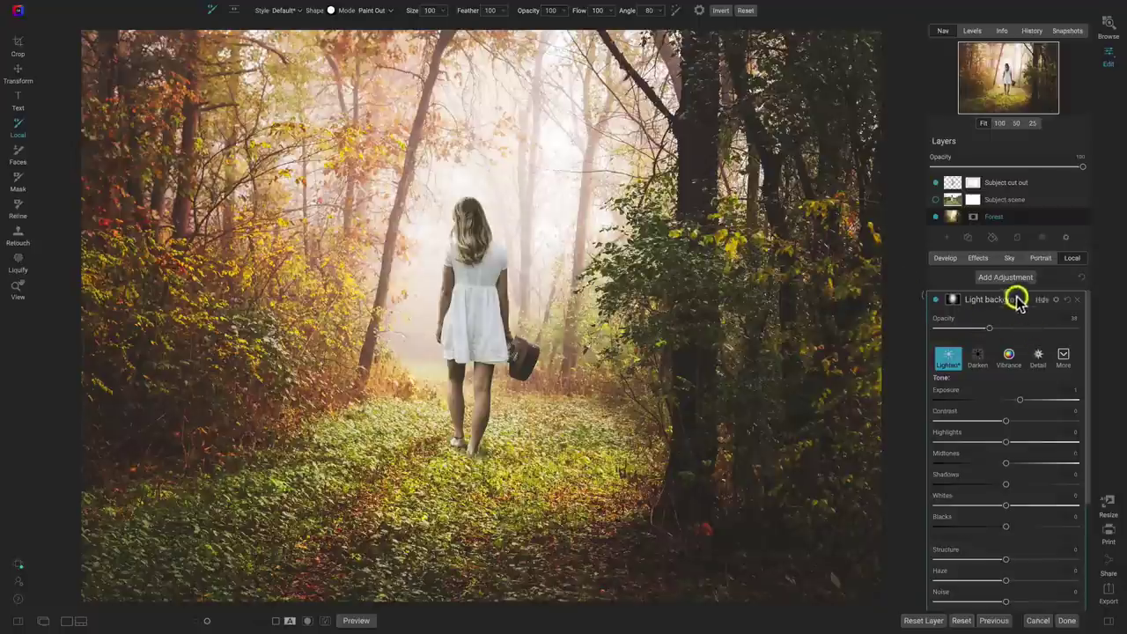
- On the Subject cut out layer, raise the Develop contrast to slightly above 50 and the midtones to about 32
click(1020, 182)
click(1020, 183)
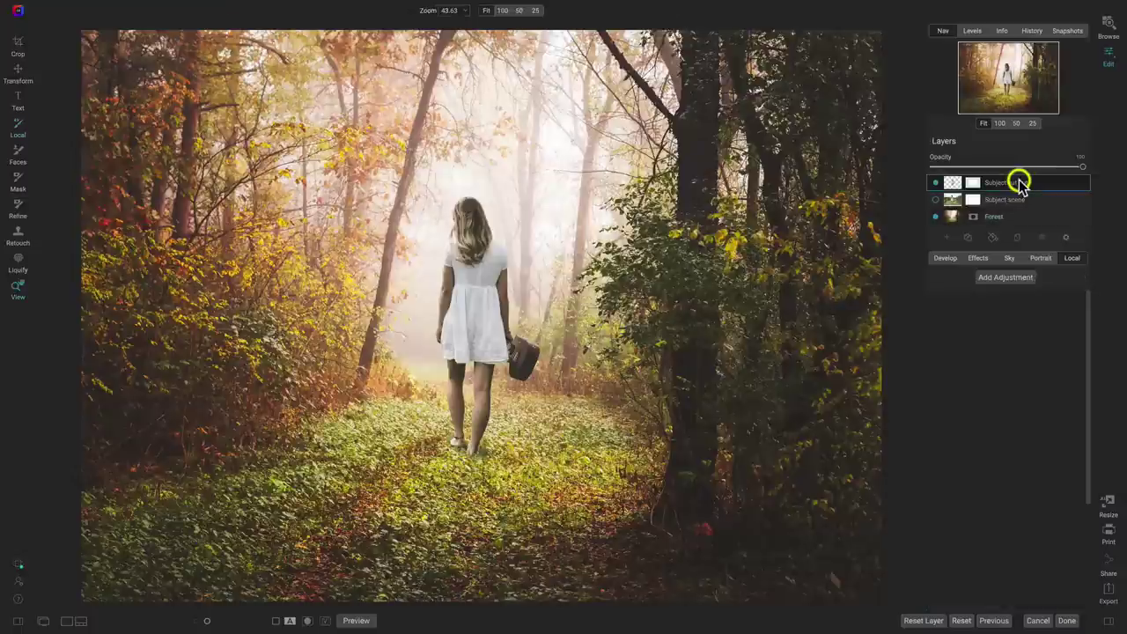
click(946, 257)
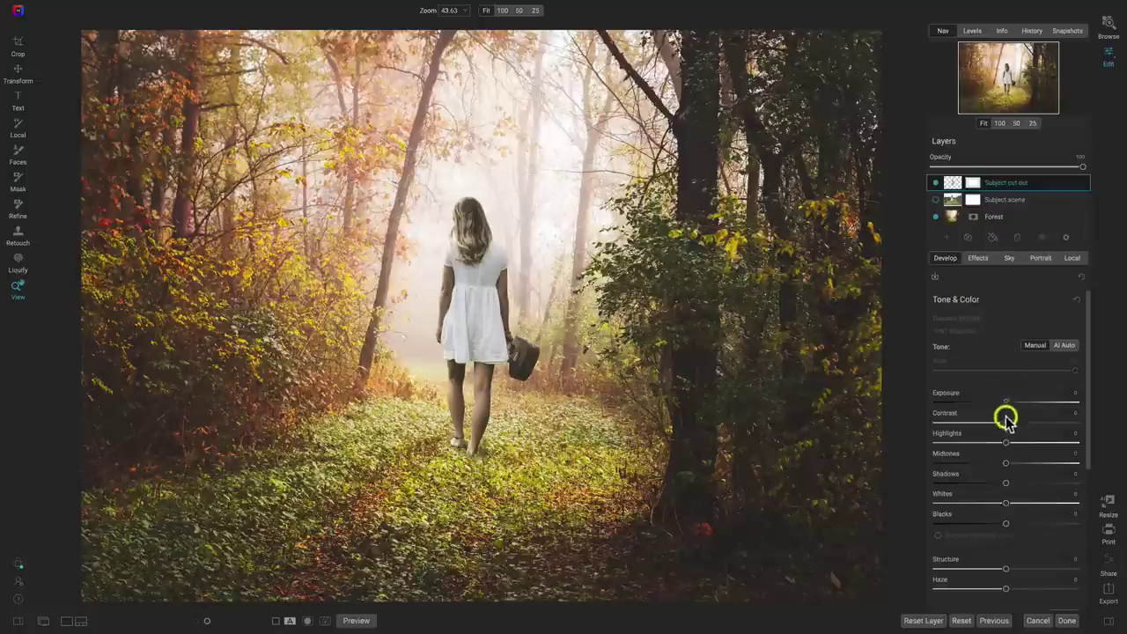
drag(1006, 422, 1019, 425)
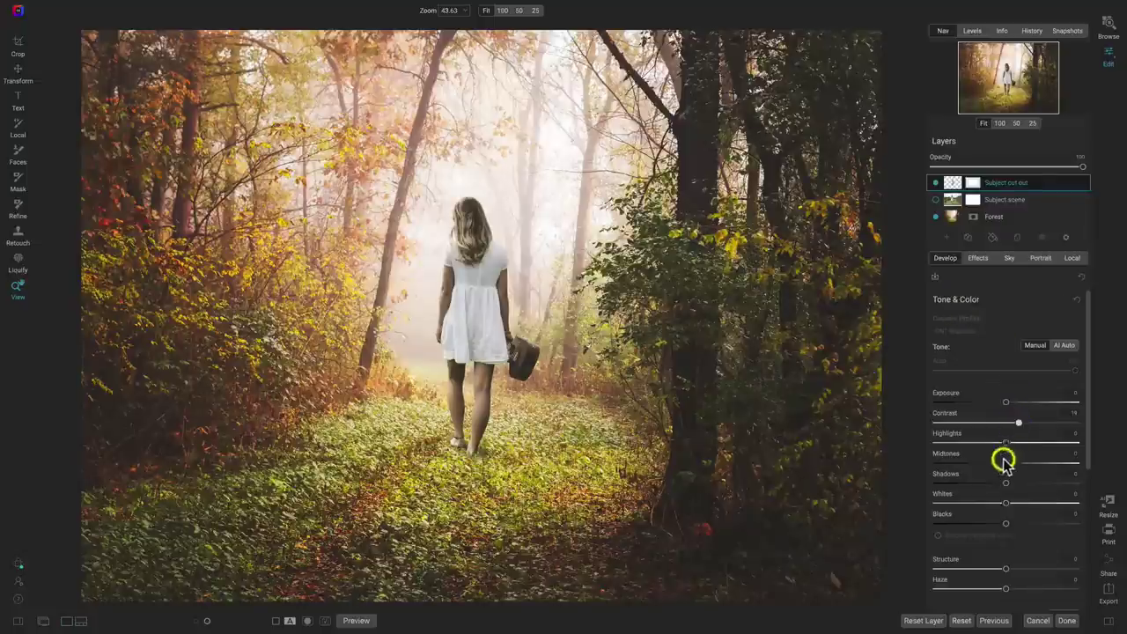
drag(1008, 466, 1026, 468)
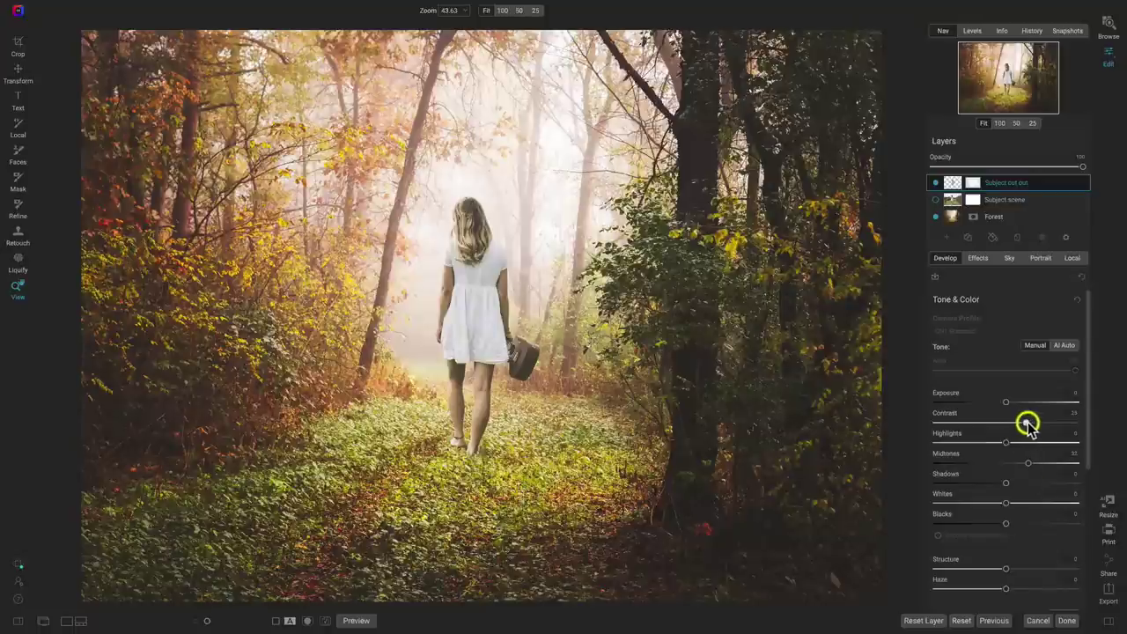
drag(1050, 428, 1044, 428)
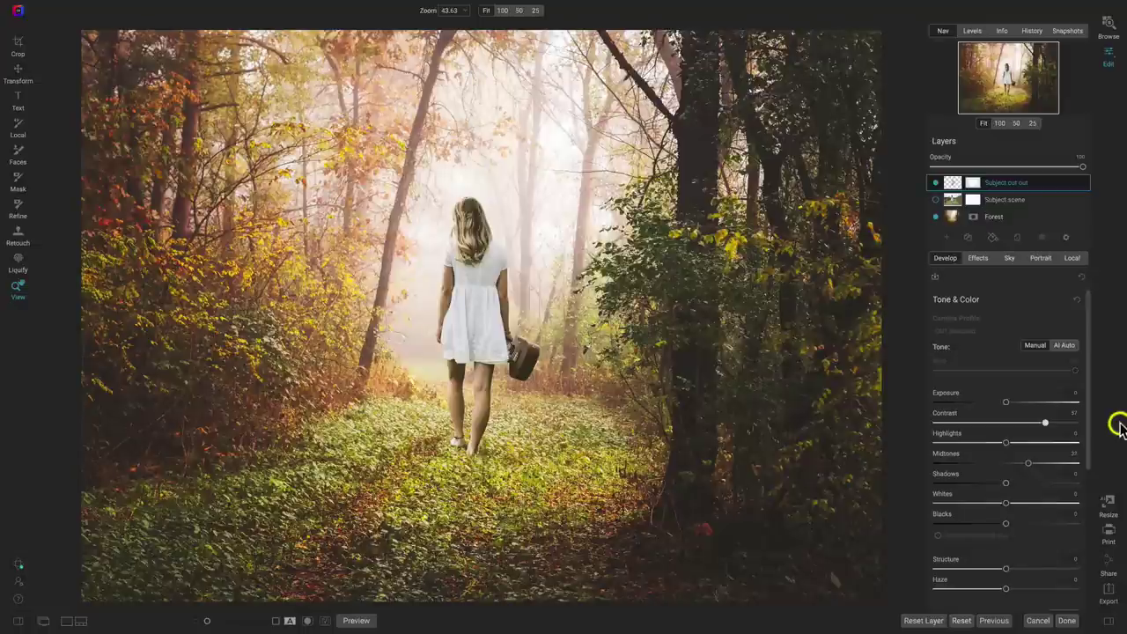
- Toggle the preview off and on to compare the woman before and after the tone changes
key(backslash)
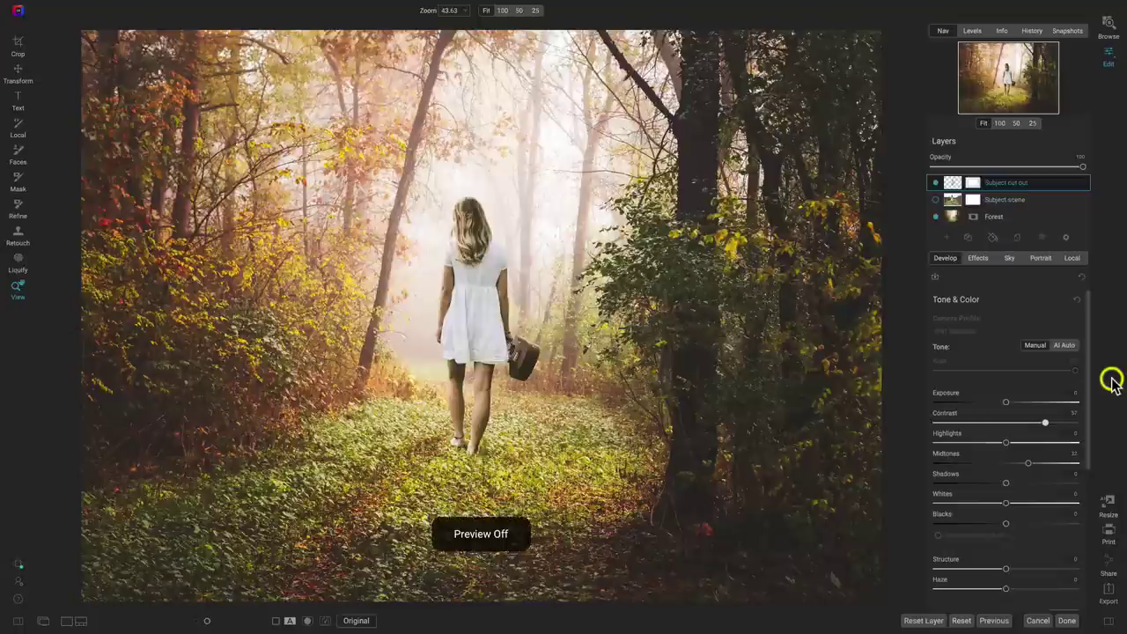
key(backslash)
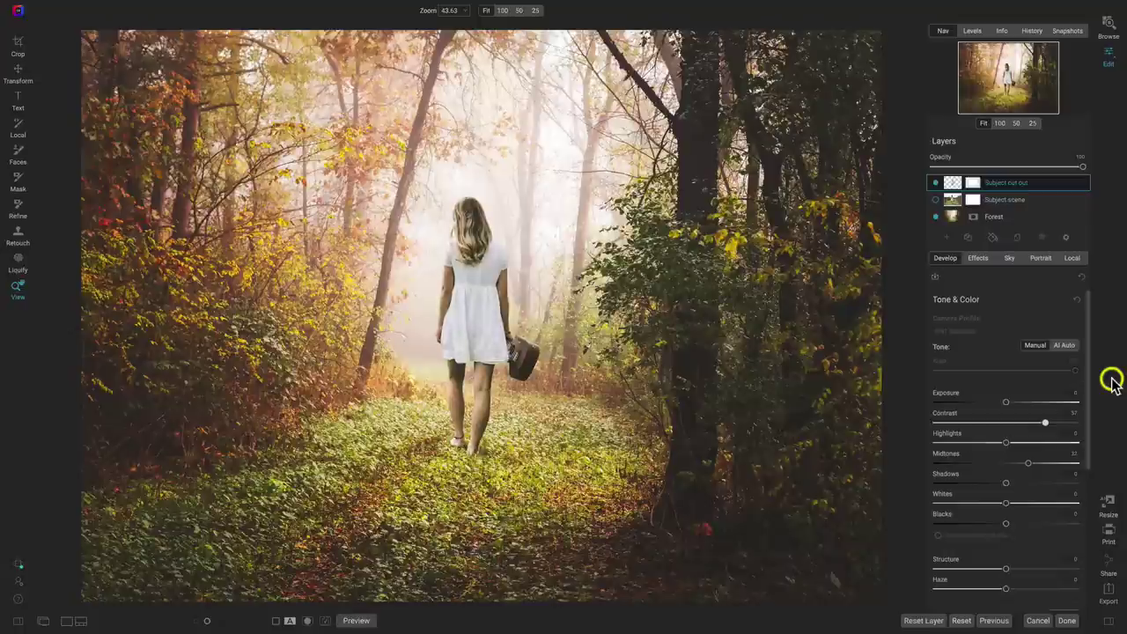
key(backslash)
key(backslash)
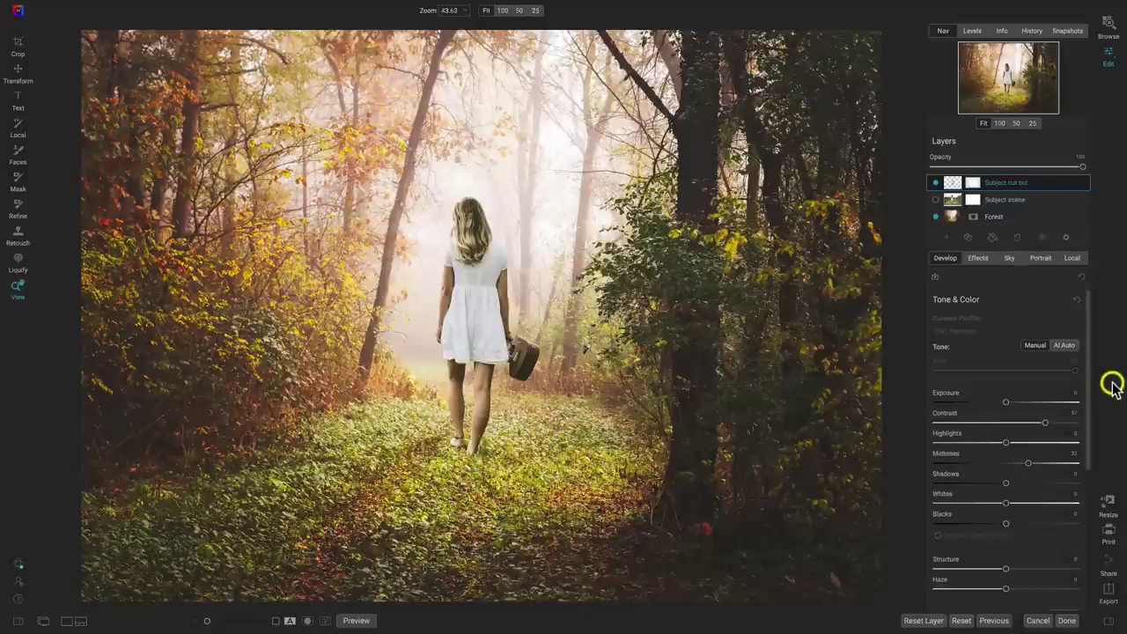
- Add a second local adjustment to the Forest layer, name it "Shadow", and apply the Darken style
click(1108, 214)
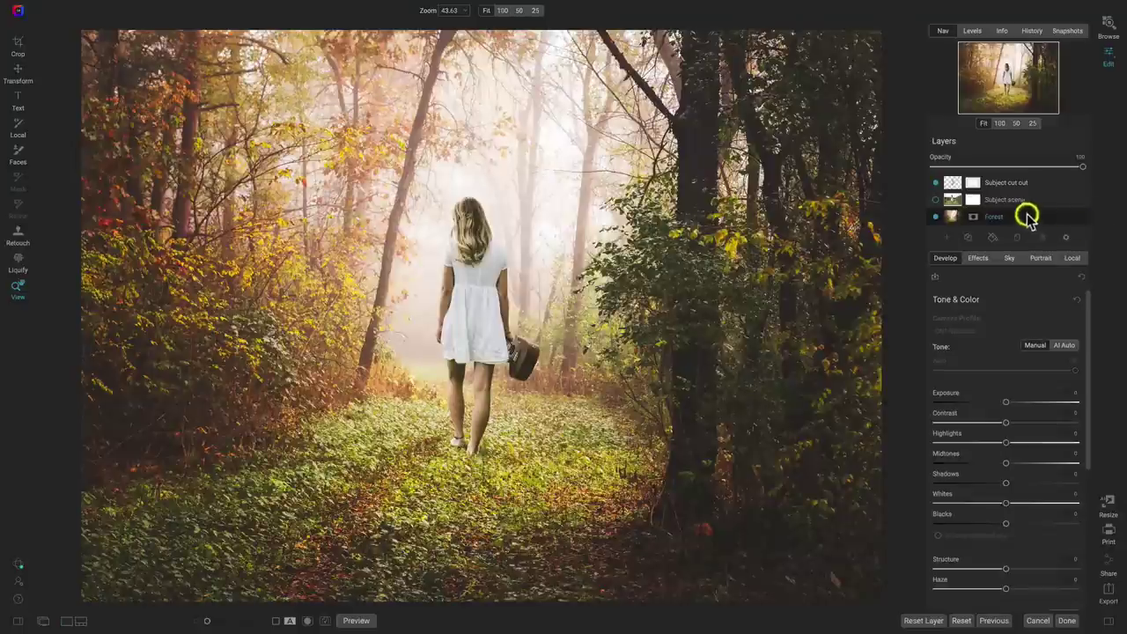
click(1073, 259)
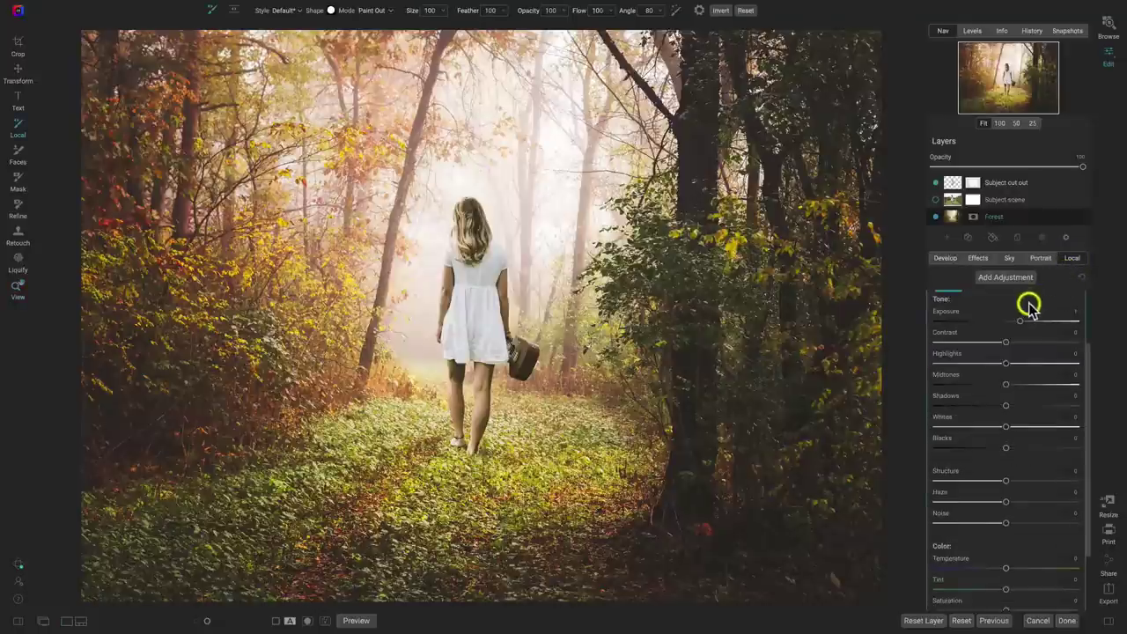
scroll(1029, 305, up, 2)
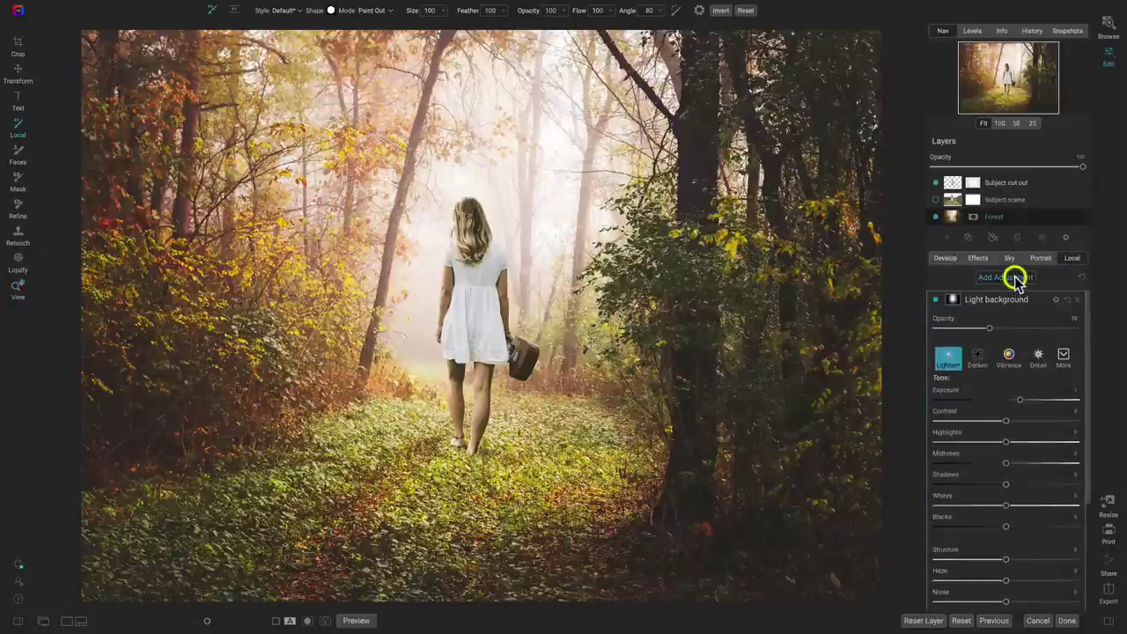
click(1013, 278)
double_click(997, 300)
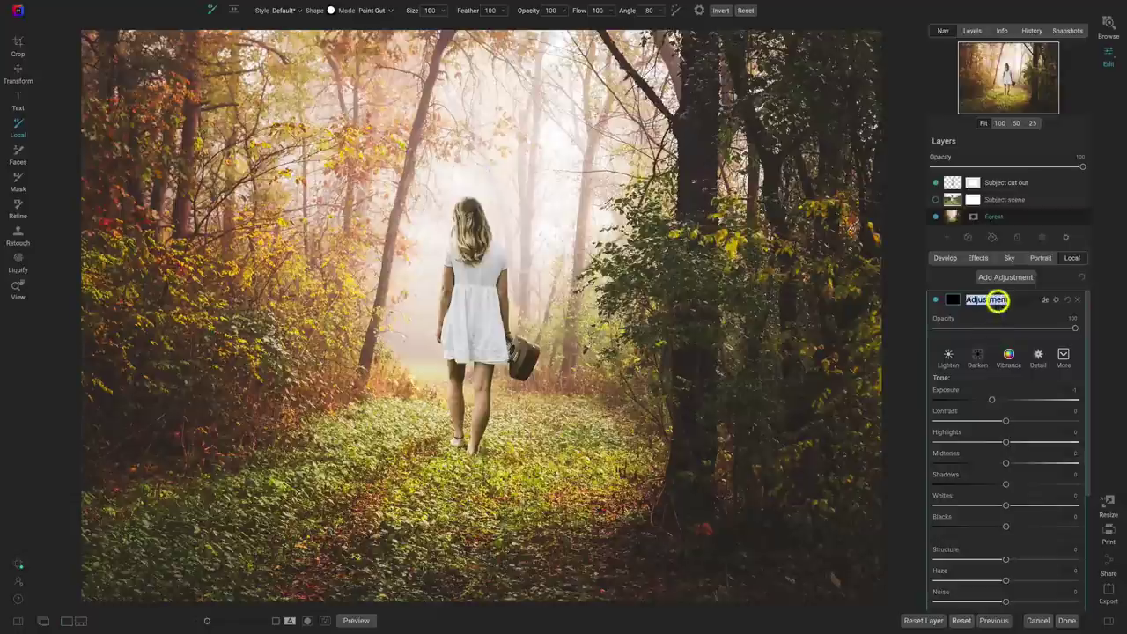
text(Shadow)
click(977, 357)
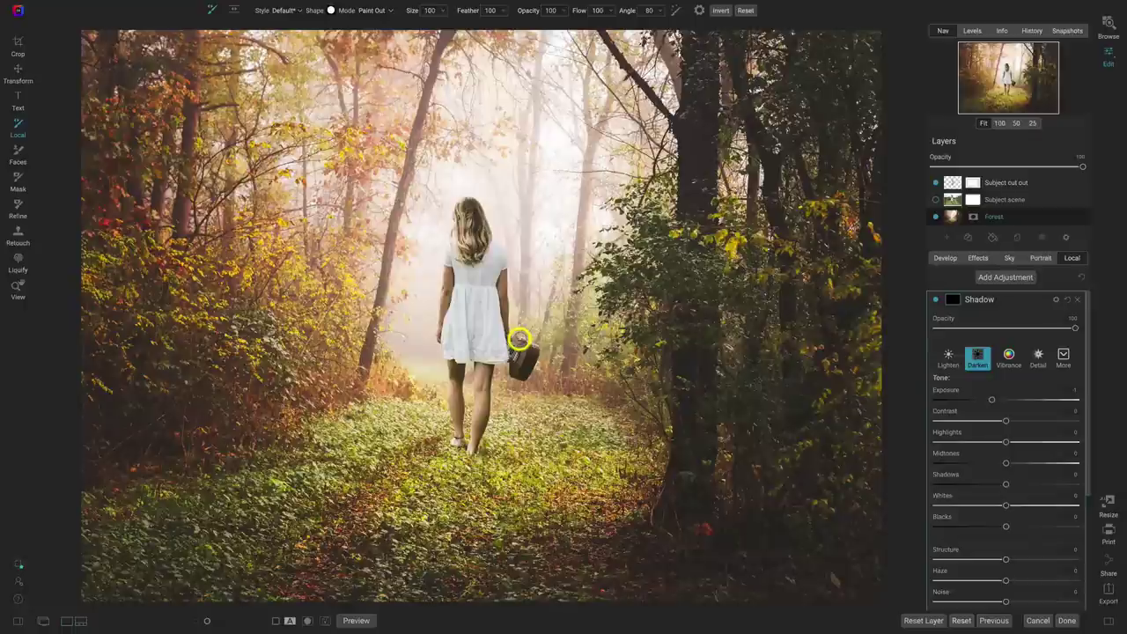
- Set the adjustment brush to Paint In and paint a cast shadow from the woman's feet toward the foreground, enlarging the brush to 125
click(371, 9)
click(376, 31)
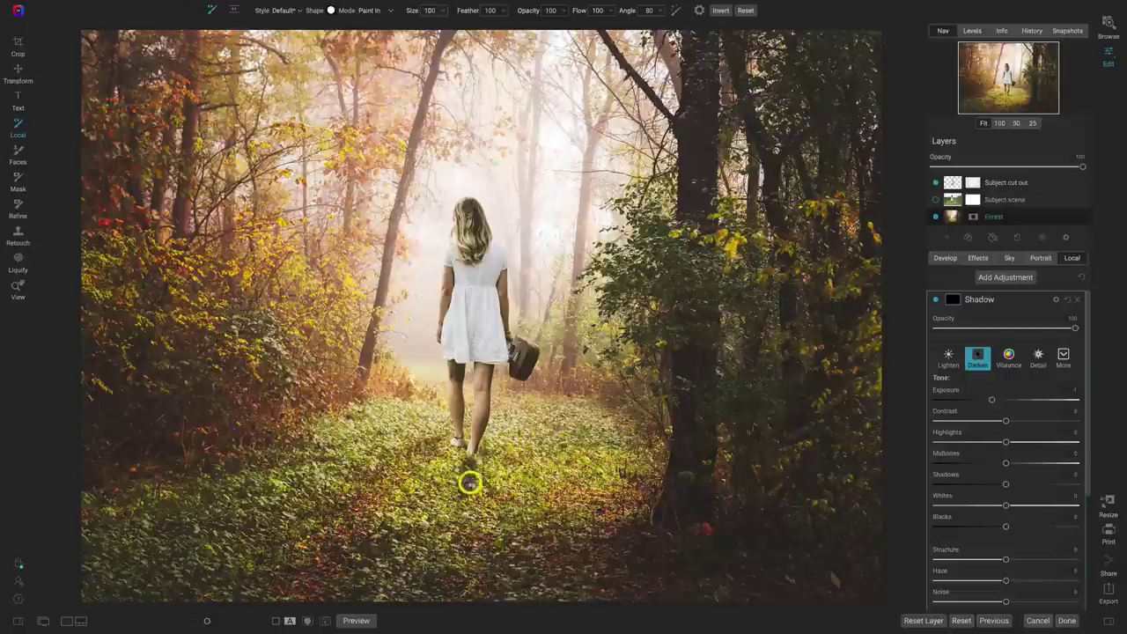
drag(470, 481, 448, 457)
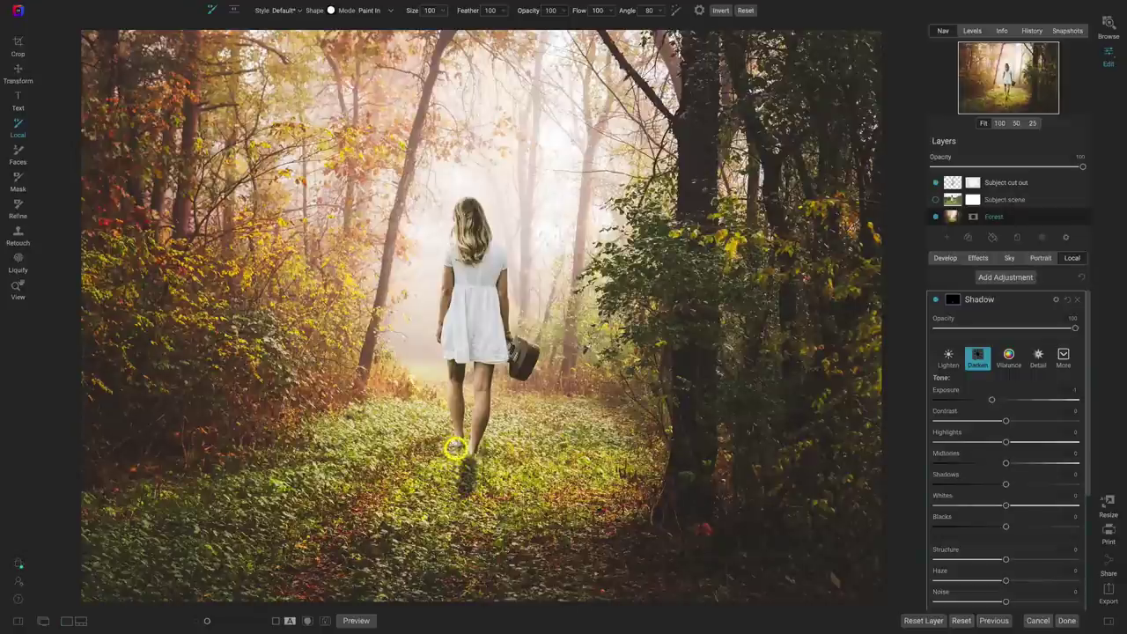
drag(455, 451, 454, 577)
key(bracketright)
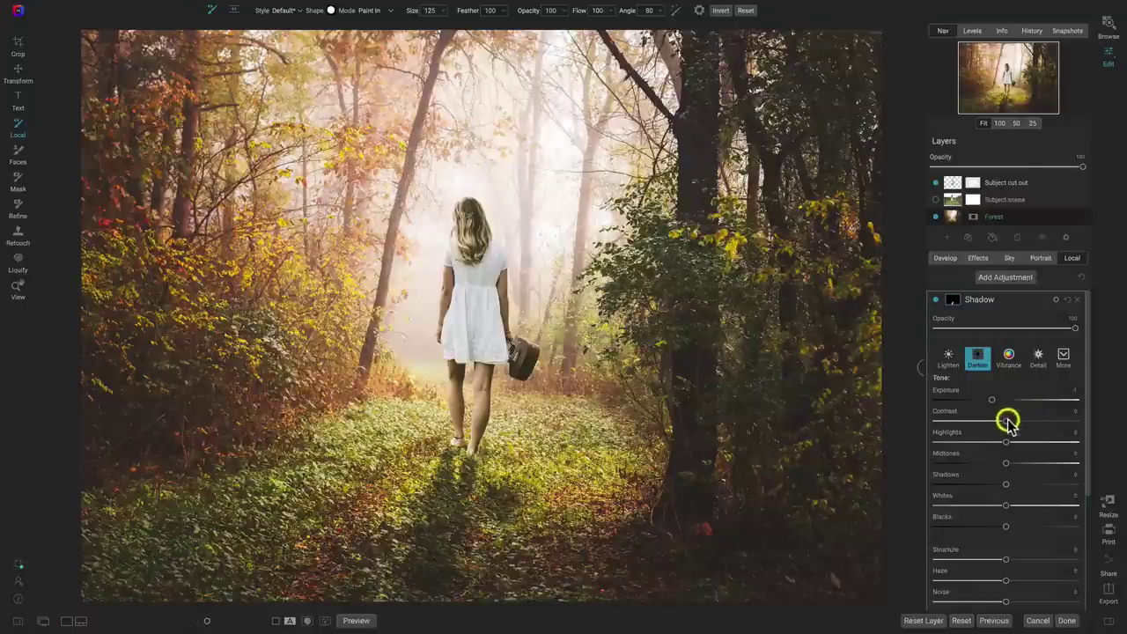
- Set the Shadow adjustment's contrast to 11 and toggle the adjustment to compare the ground with and without the shadow
mouse_move(1006, 421)
mouse_down()
mouse_move(1023, 424)
mouse_move(1014, 424)
mouse_up()
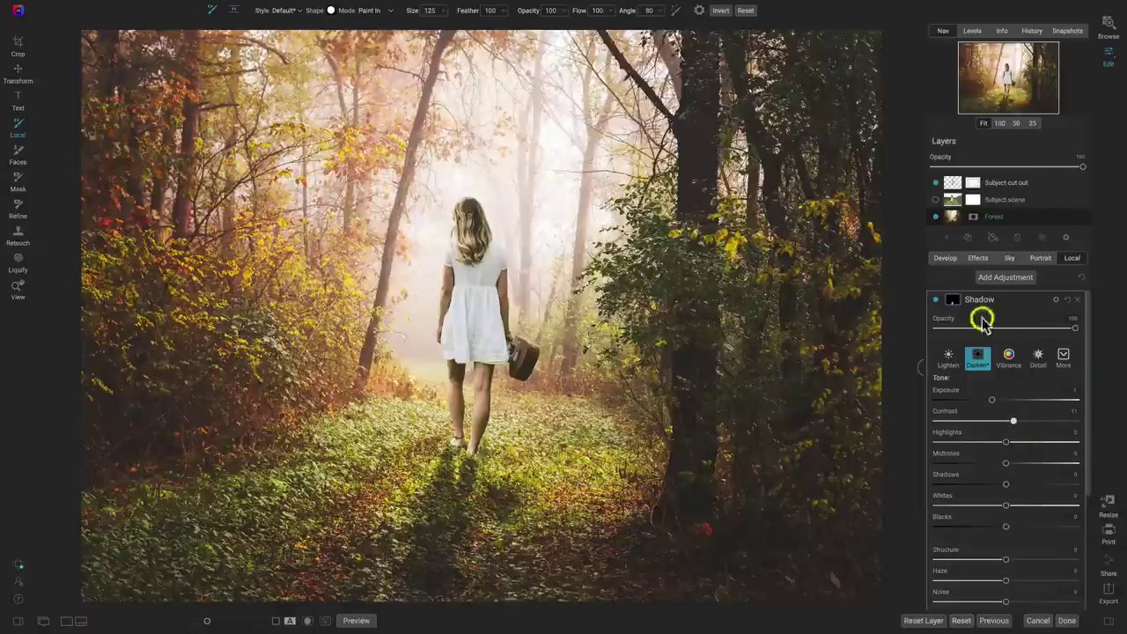
click(935, 300)
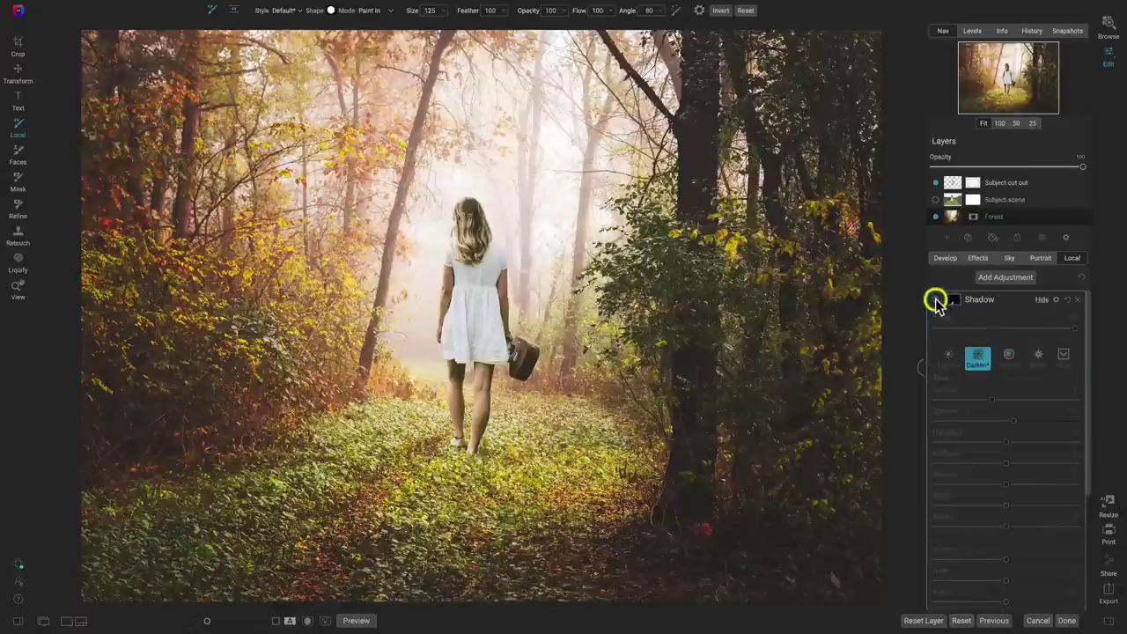
click(935, 299)
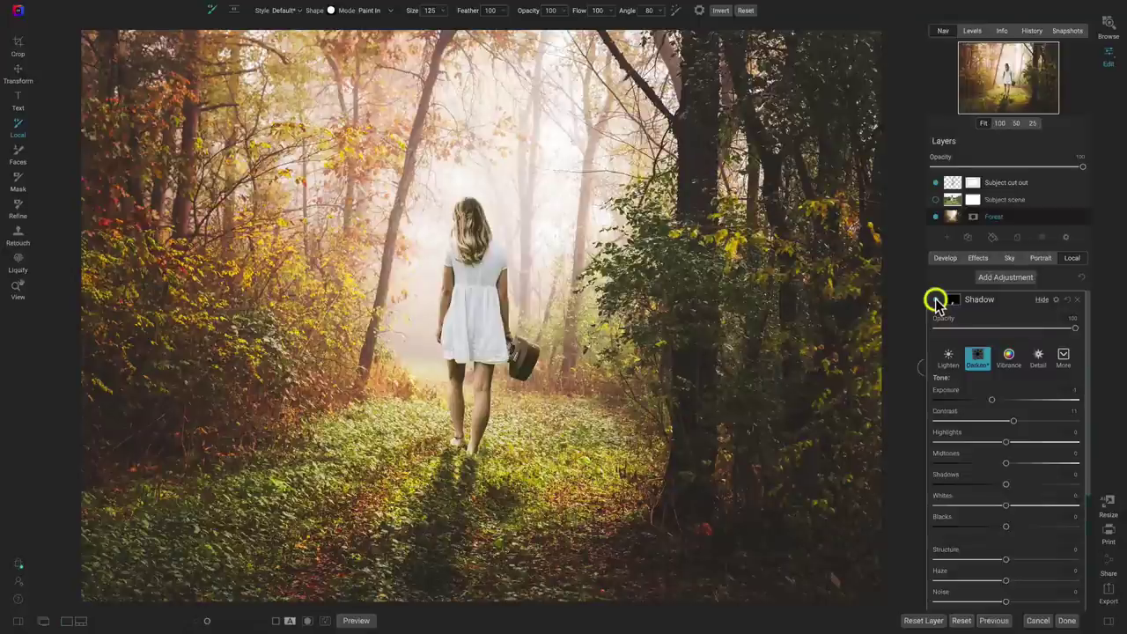
click(936, 299)
- Select the Subject cut out layer to review its tone adjustments
click(1040, 182)
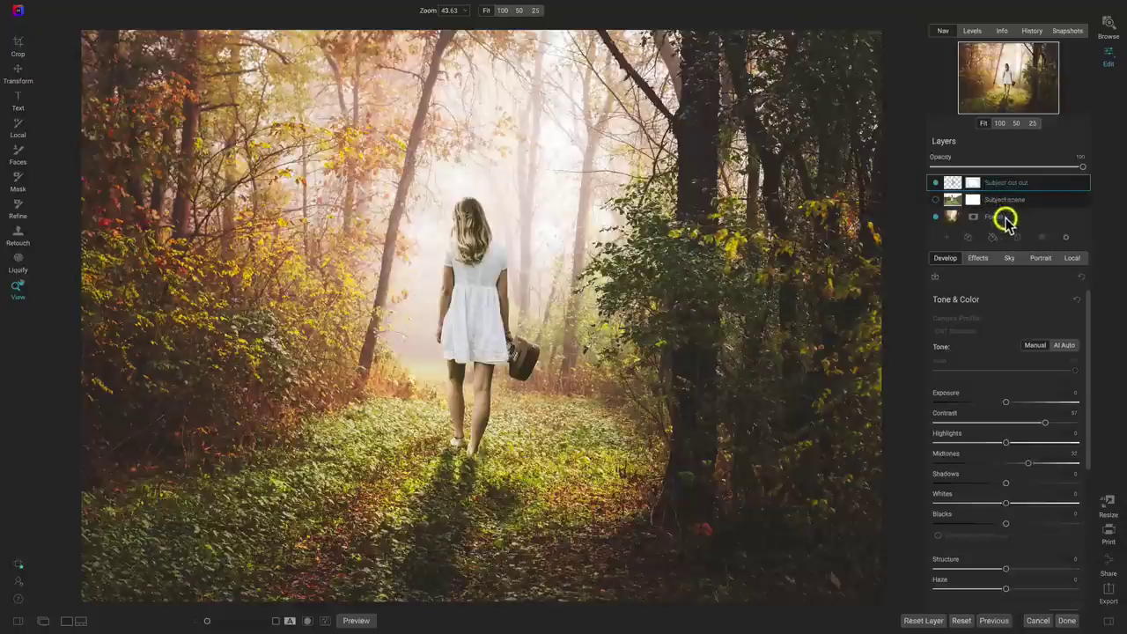
- Create a new stamped layer above the Subject cut out layer and toggle the visibility of both layers to compare them
right_click(1040, 187)
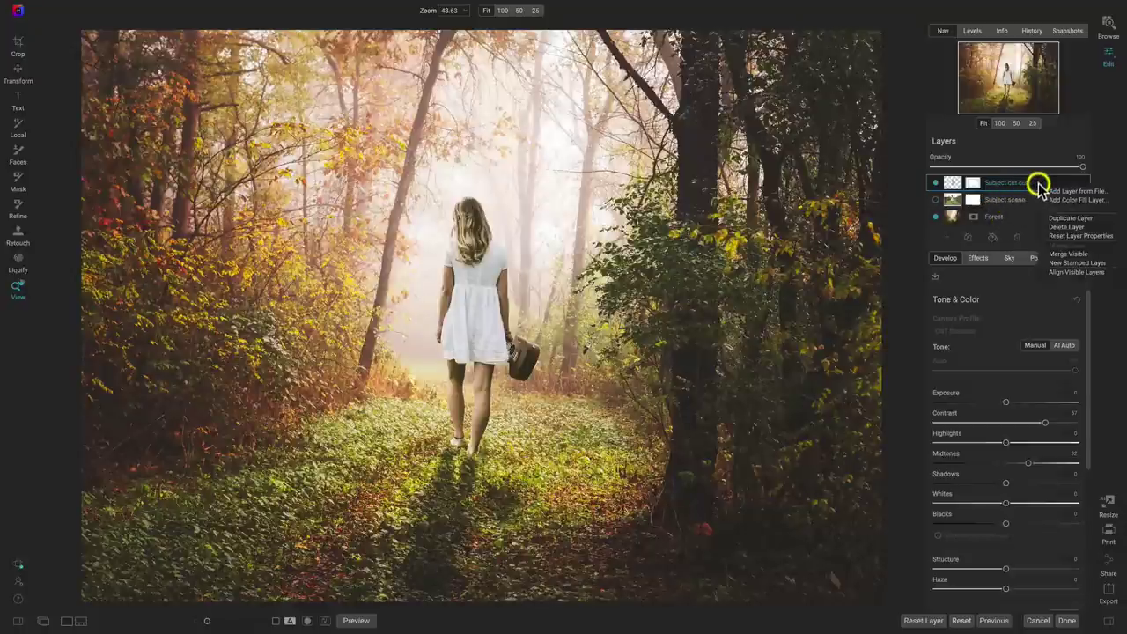
click(1073, 263)
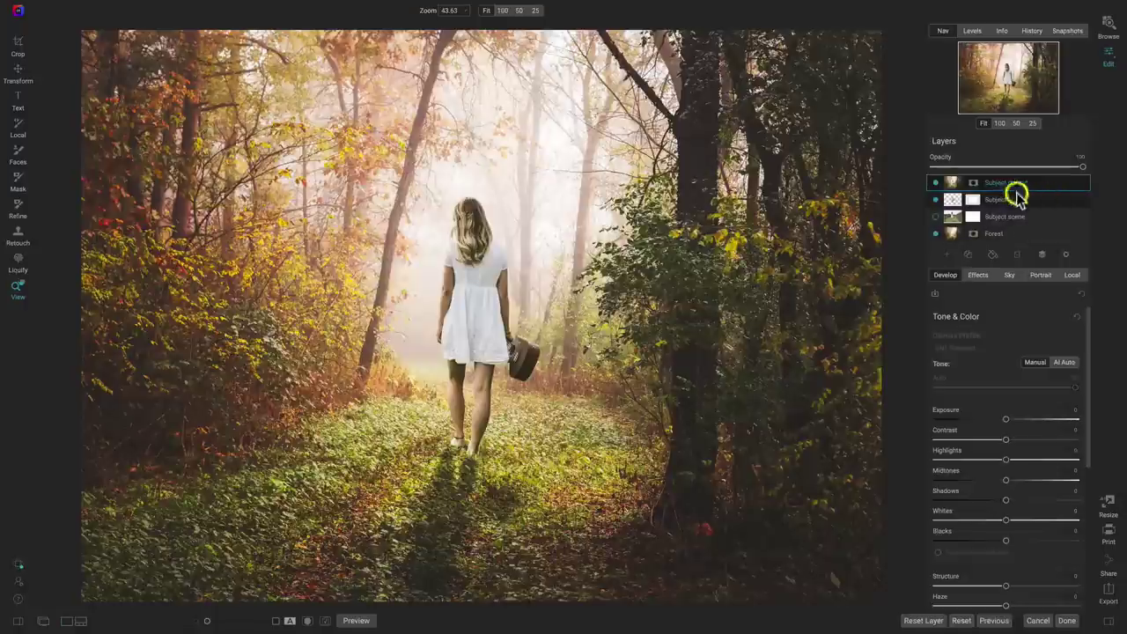
click(935, 182)
click(935, 200)
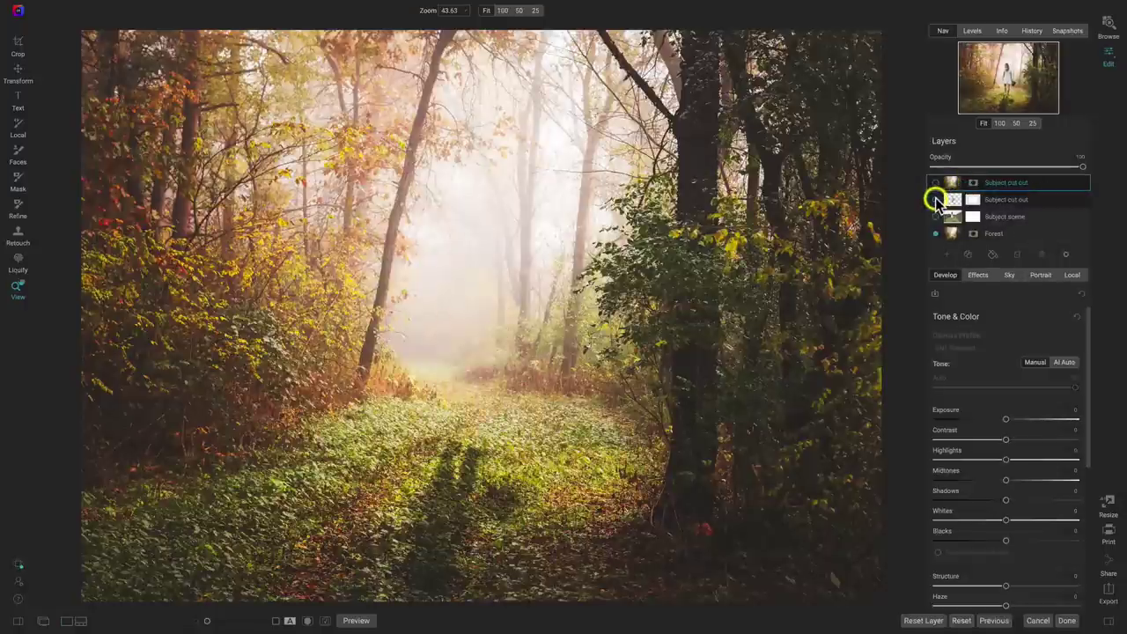
click(936, 201)
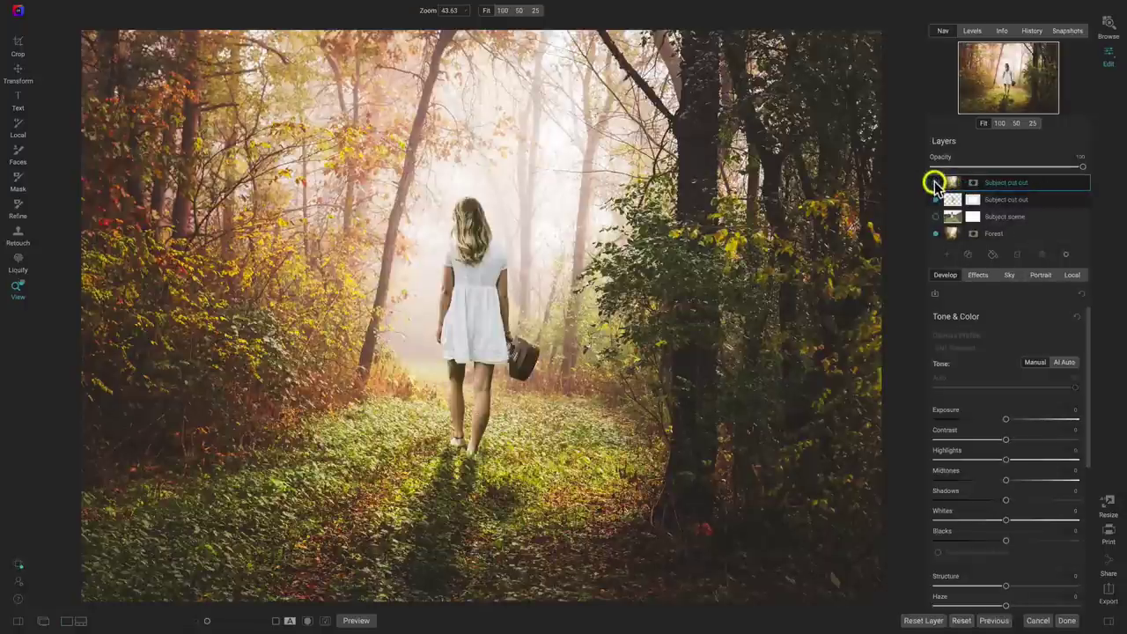
click(935, 182)
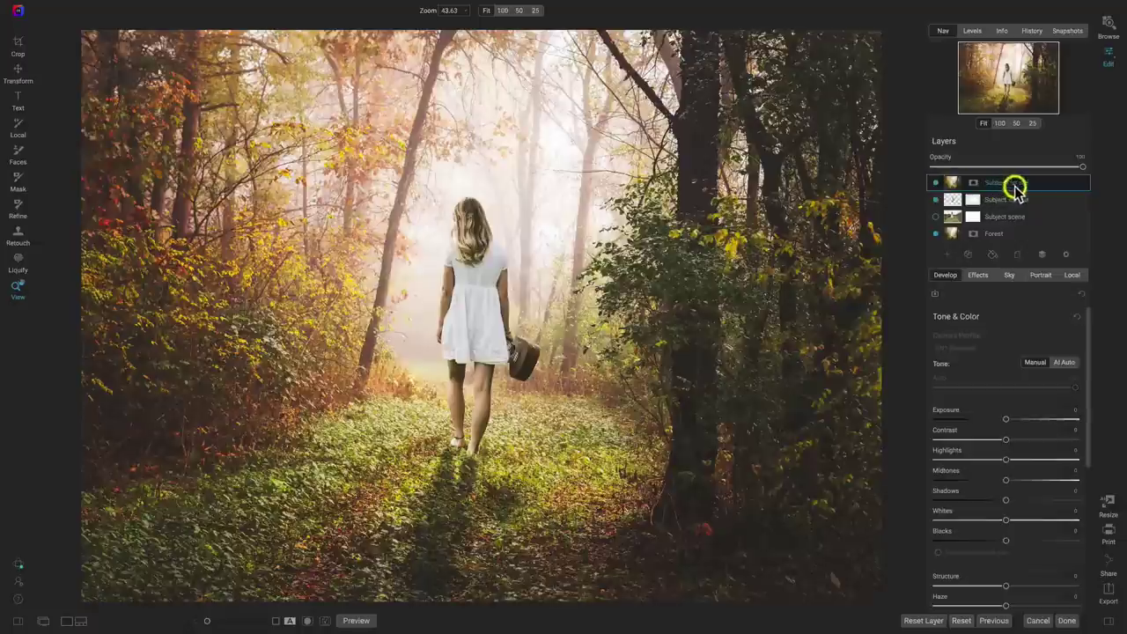
- Rename the stamped layer at the top of the stack as "Composite"
double_click(1012, 182)
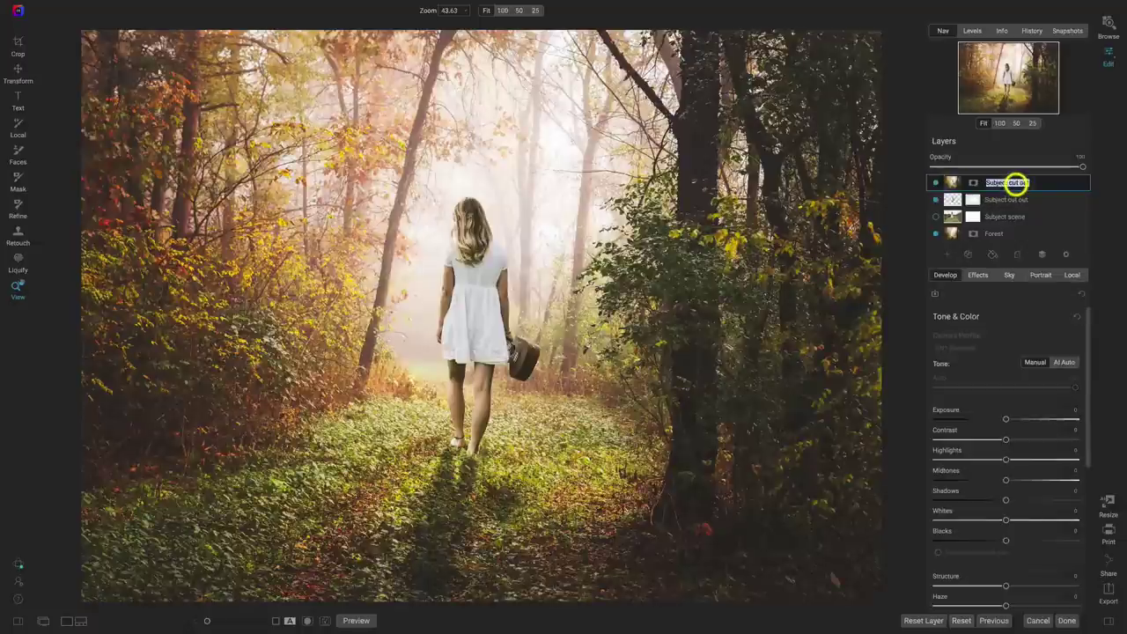
text(Compl)
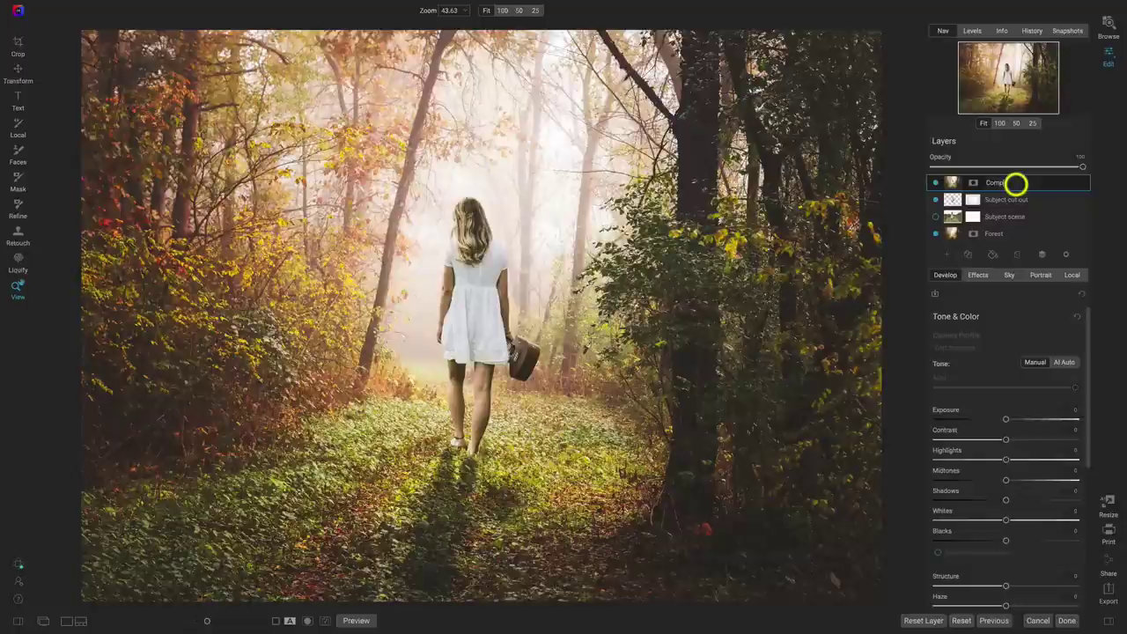
text(ete)
key(Return)
- Add a LUTs filter to the Composite layer, choose the Punch LUT from the Color Pop category, and lower the filter's opacity to about 38
click(982, 275)
click(1011, 315)
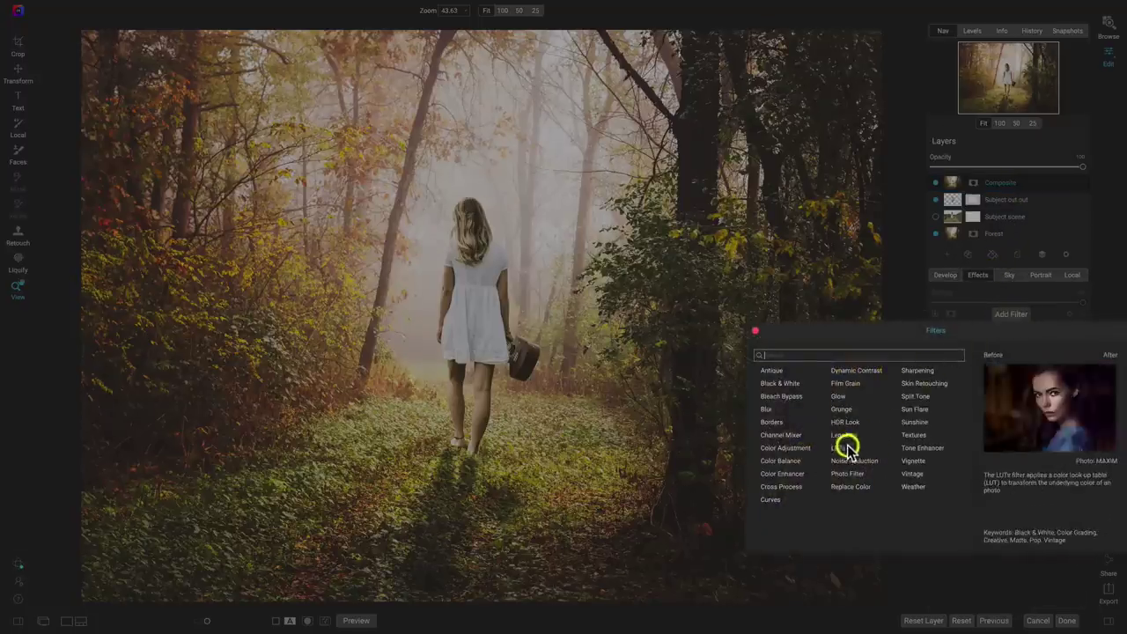
click(843, 449)
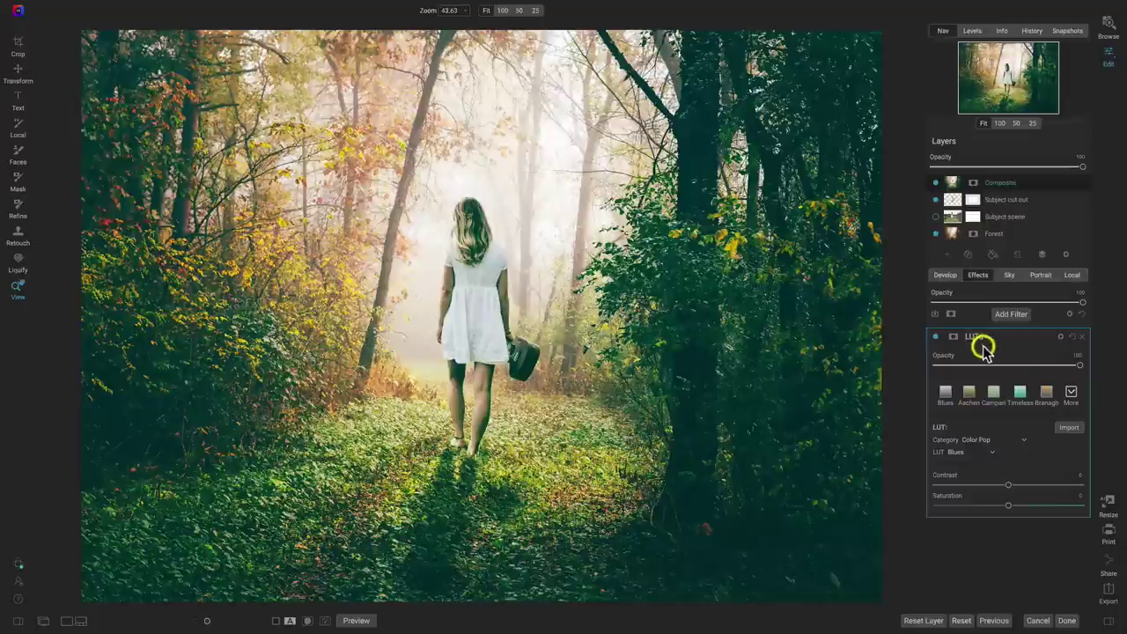
click(982, 450)
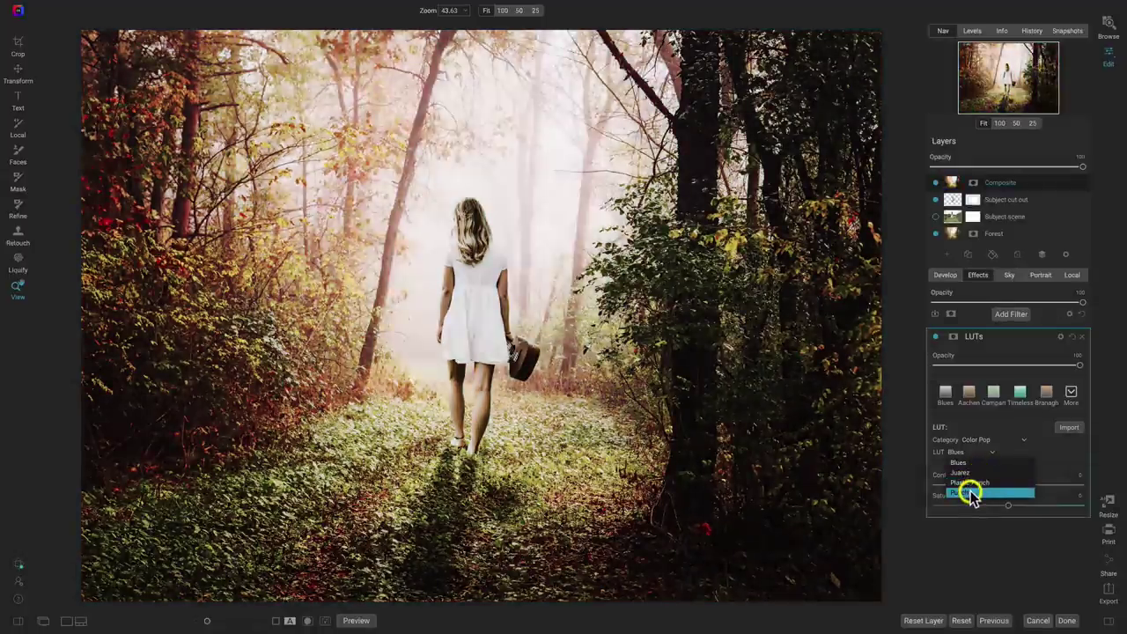
click(970, 493)
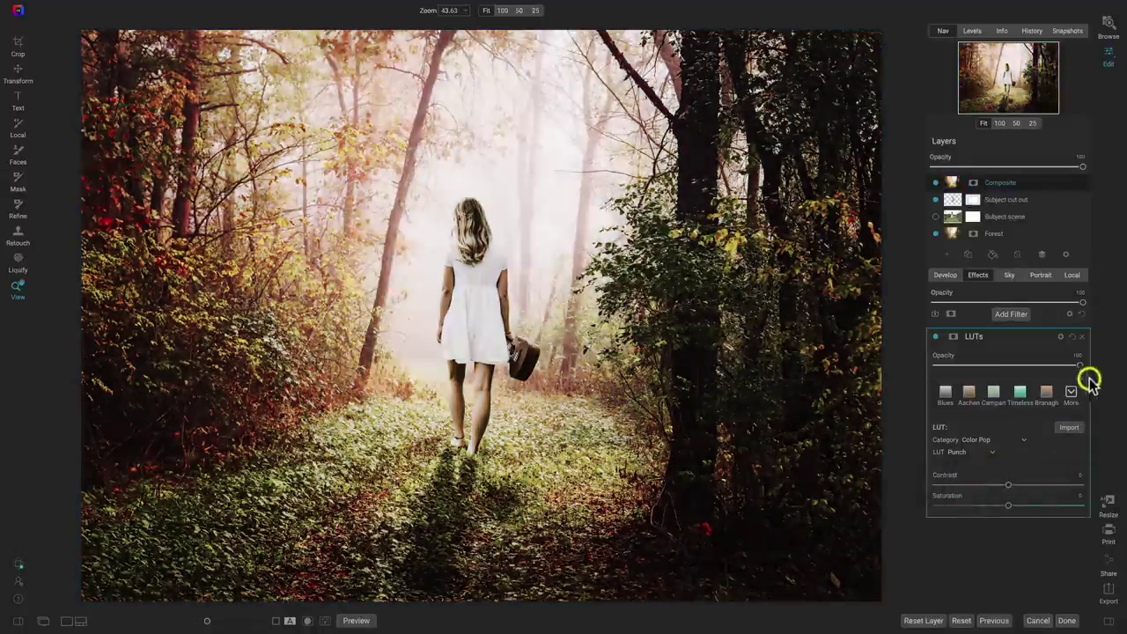
drag(1076, 365, 990, 364)
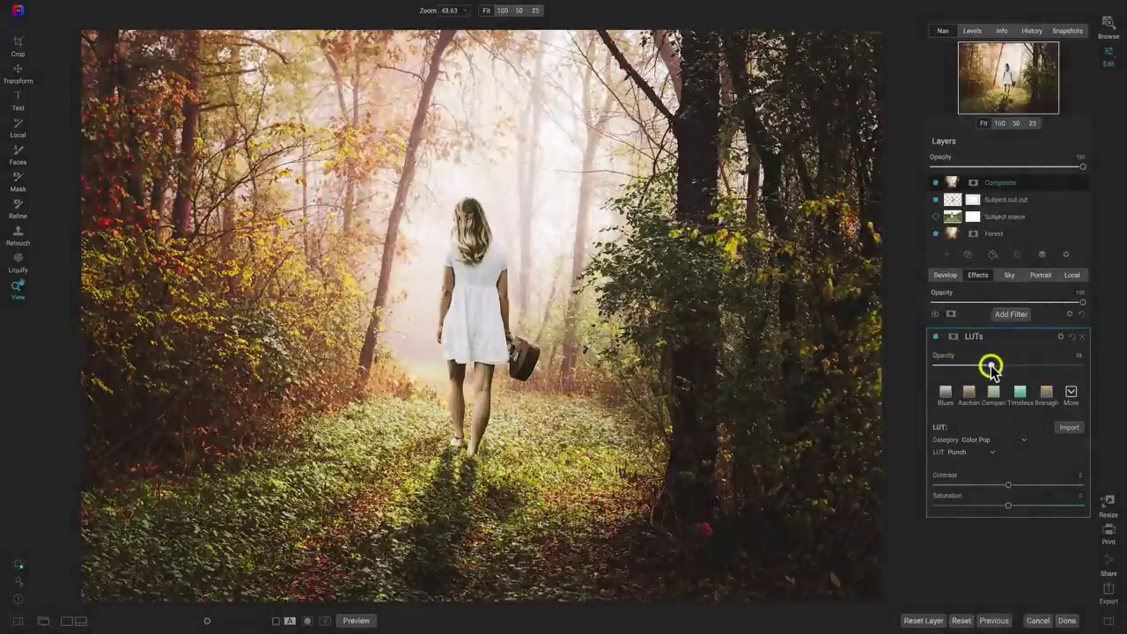